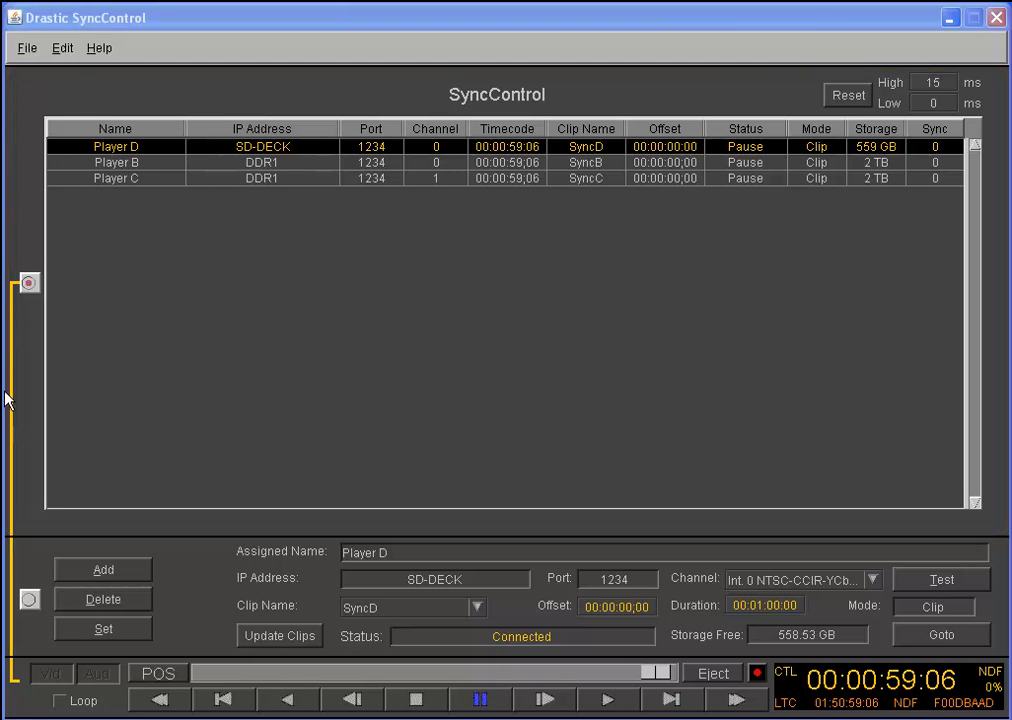
Create a new configuration to clear all players from the list
left_click(27, 48)
left_click(35, 71)
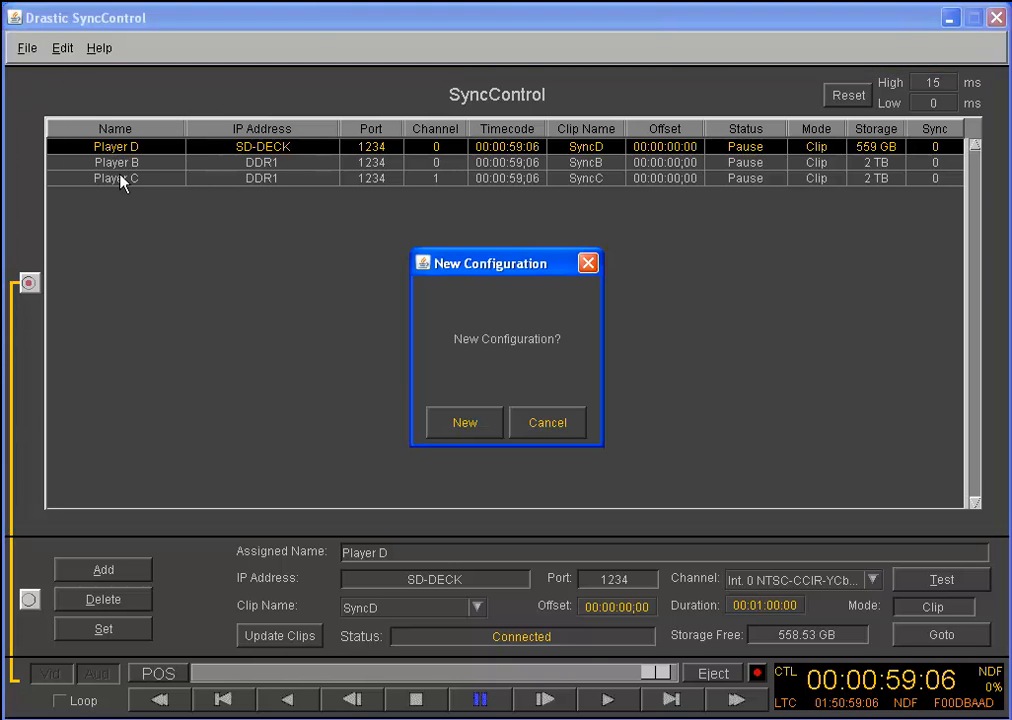
left_click(453, 432)
left_click(556, 421)
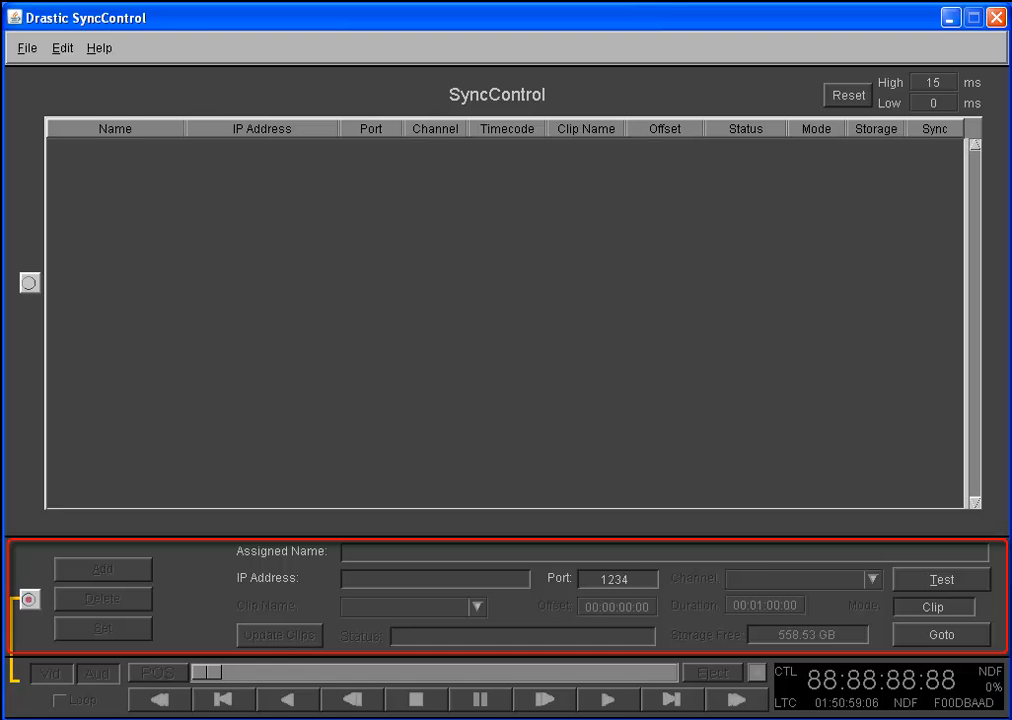
Connect to the server sd-deck on port 1234 and choose SyncD as its clip
left_click(376, 577)
type("sd")
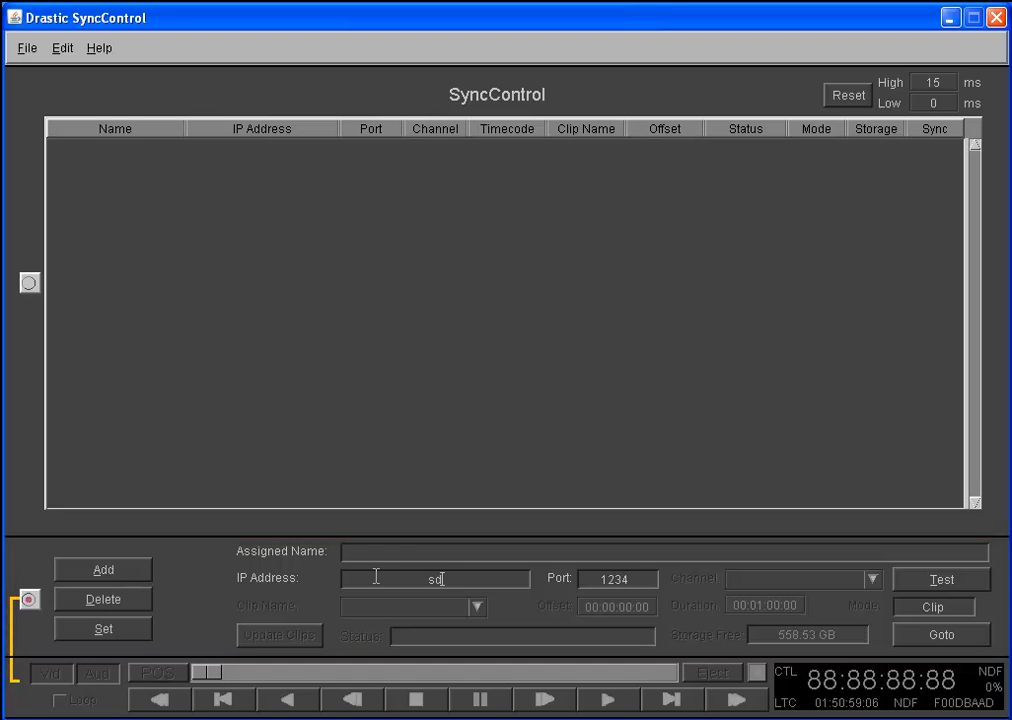
type("-deck")
key("Return")
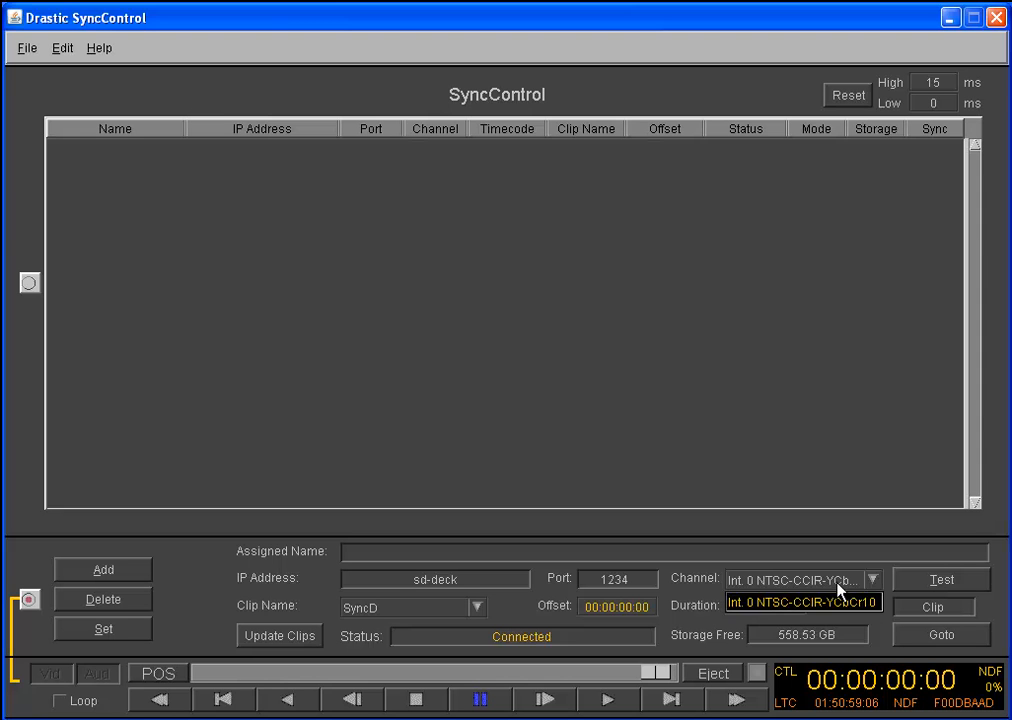
left_click(478, 608)
left_click(401, 665)
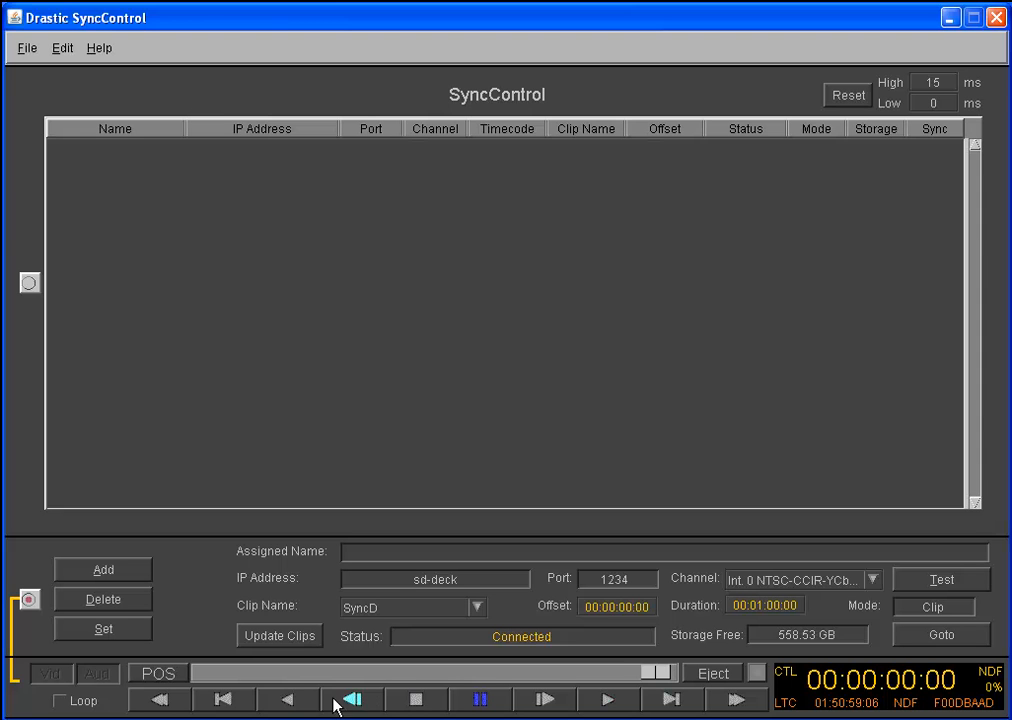
Test the SyncD clip's transport by playing in reverse and forward, rewinding, fast-forwarding and pausing
left_click(296, 701)
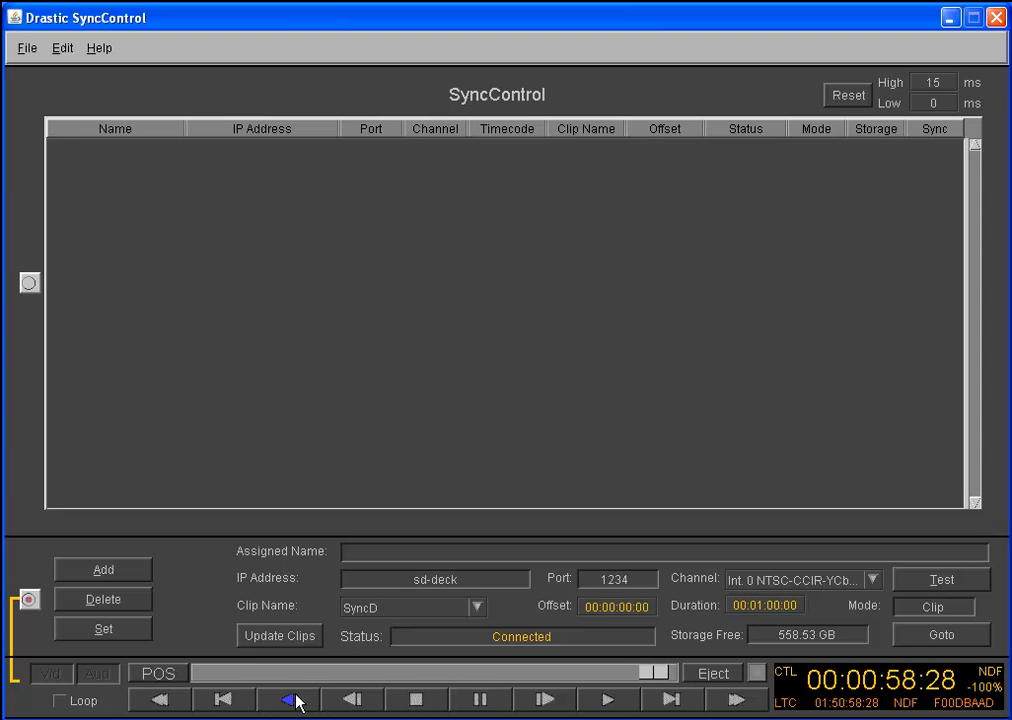
left_click(606, 700)
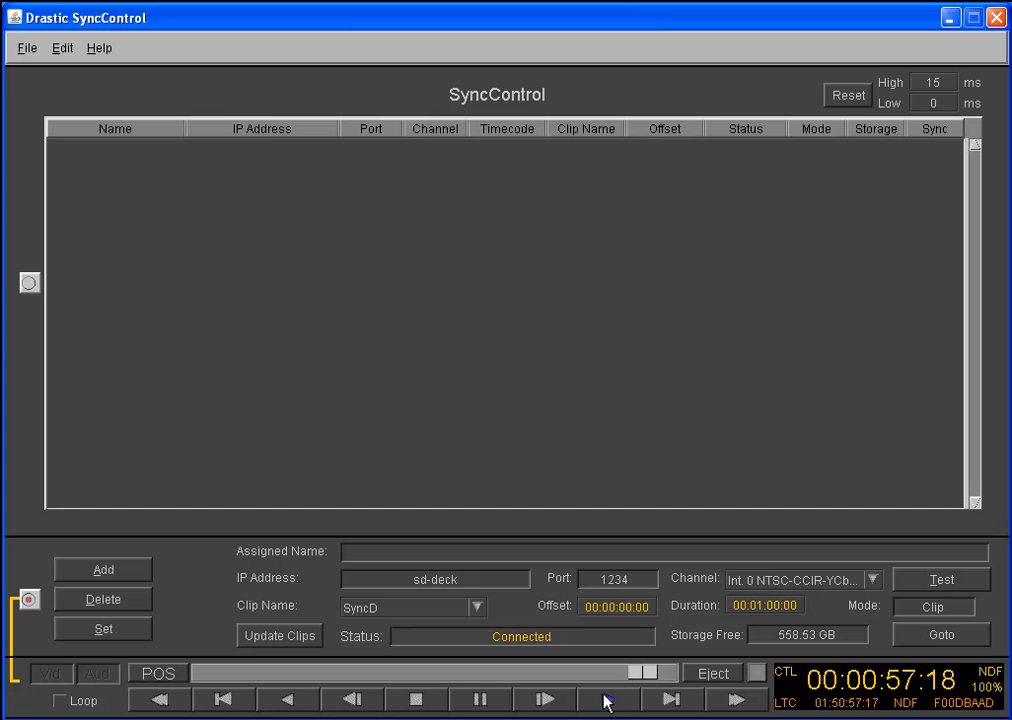
left_click(220, 703)
left_click(221, 702)
left_click(162, 700)
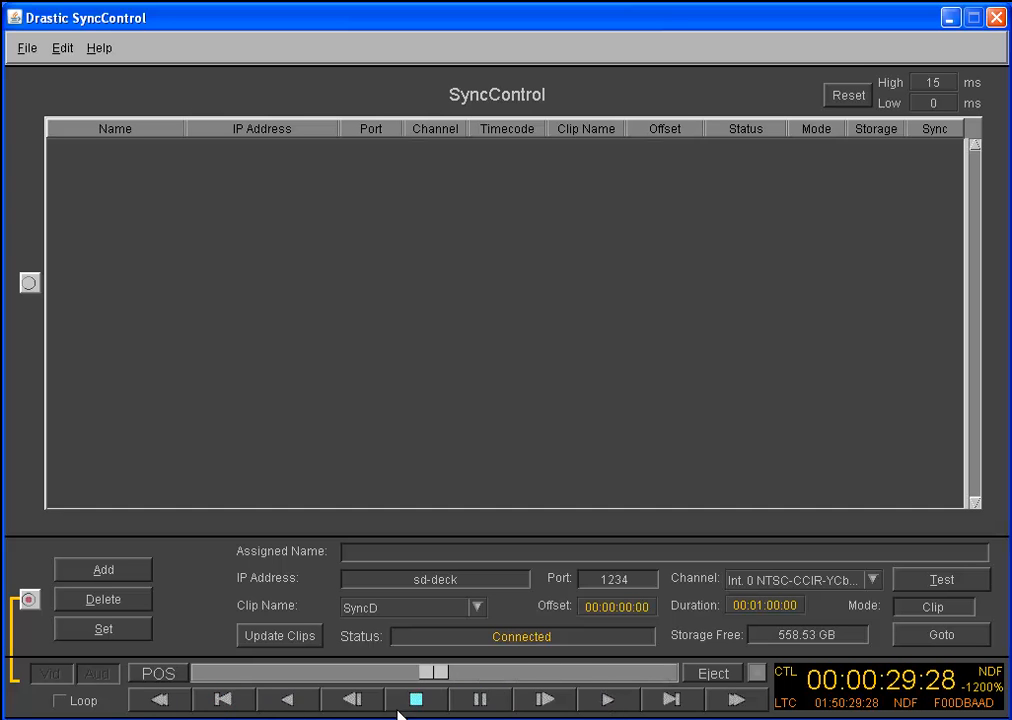
left_click(723, 705)
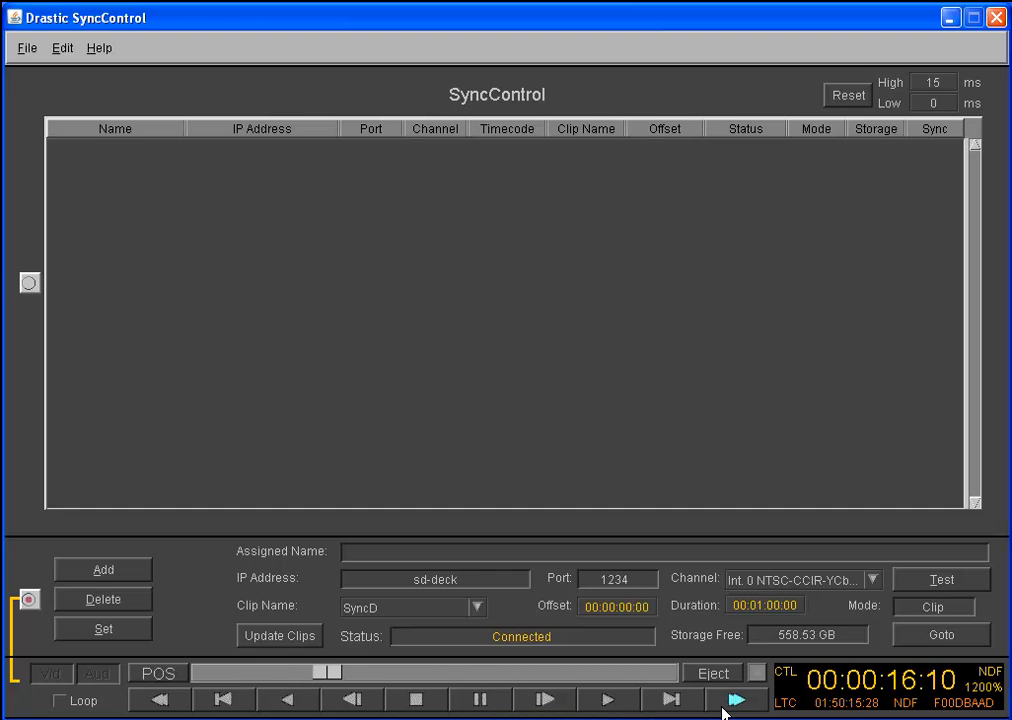
left_click(478, 706)
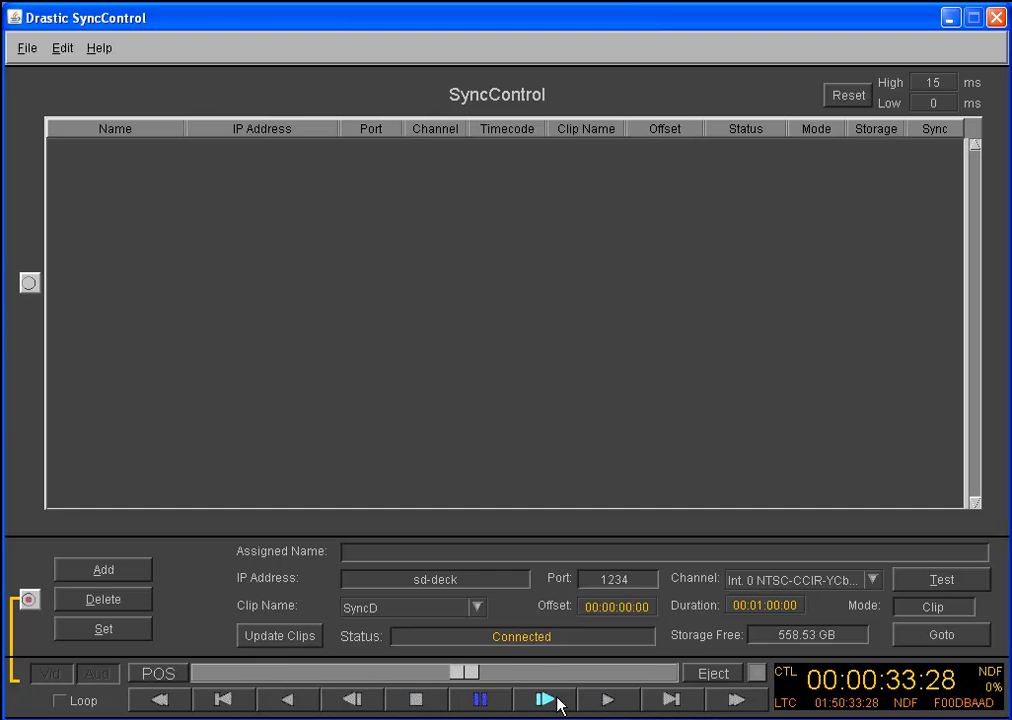
Step the paused clip several single frames forward and two frames back
left_click(542, 706)
left_click(542, 702)
left_click(542, 702)
left_click(542, 702)
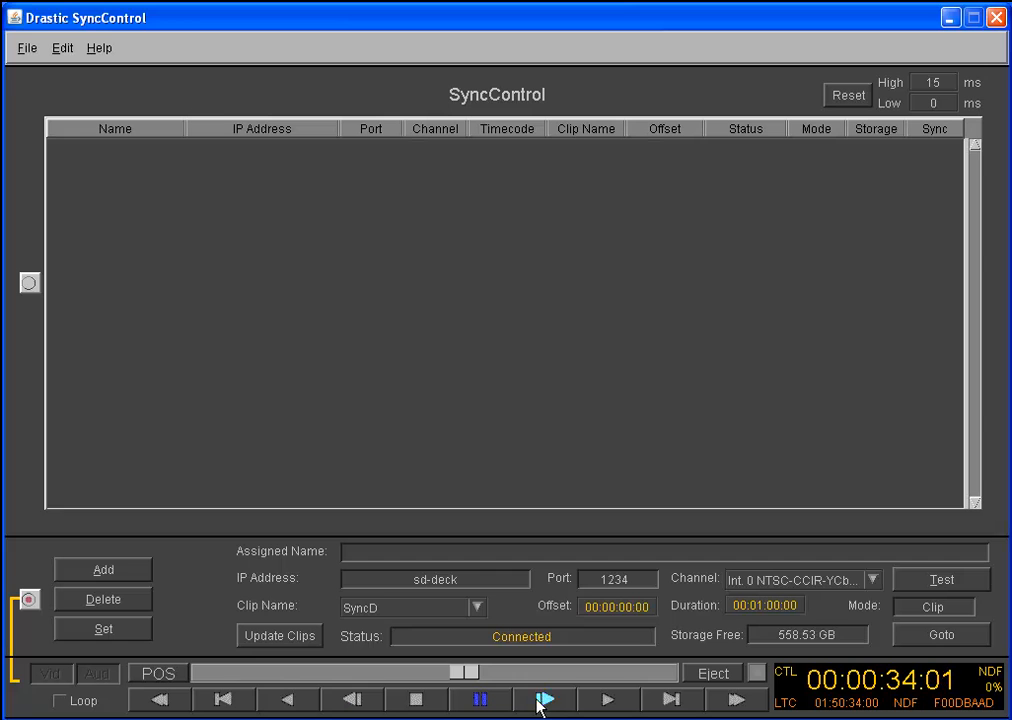
left_click(338, 704)
left_click(339, 705)
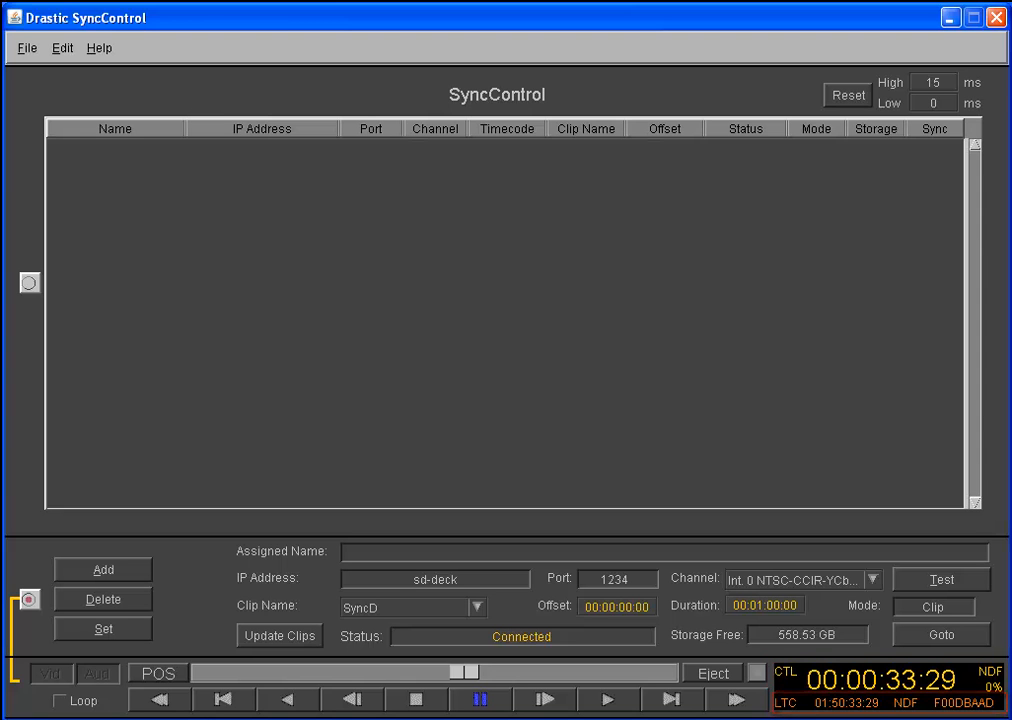
Cycle the secondary timecode display through its available sources and return it to LTC
left_click(785, 703)
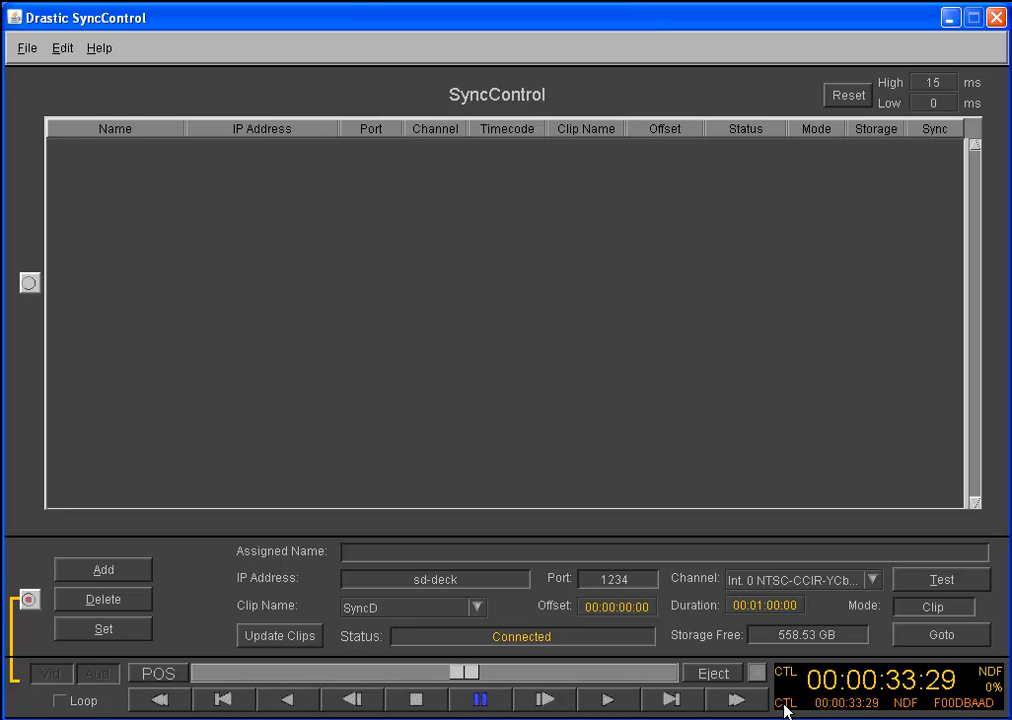
left_click(785, 704)
left_click(786, 705)
left_click(785, 704)
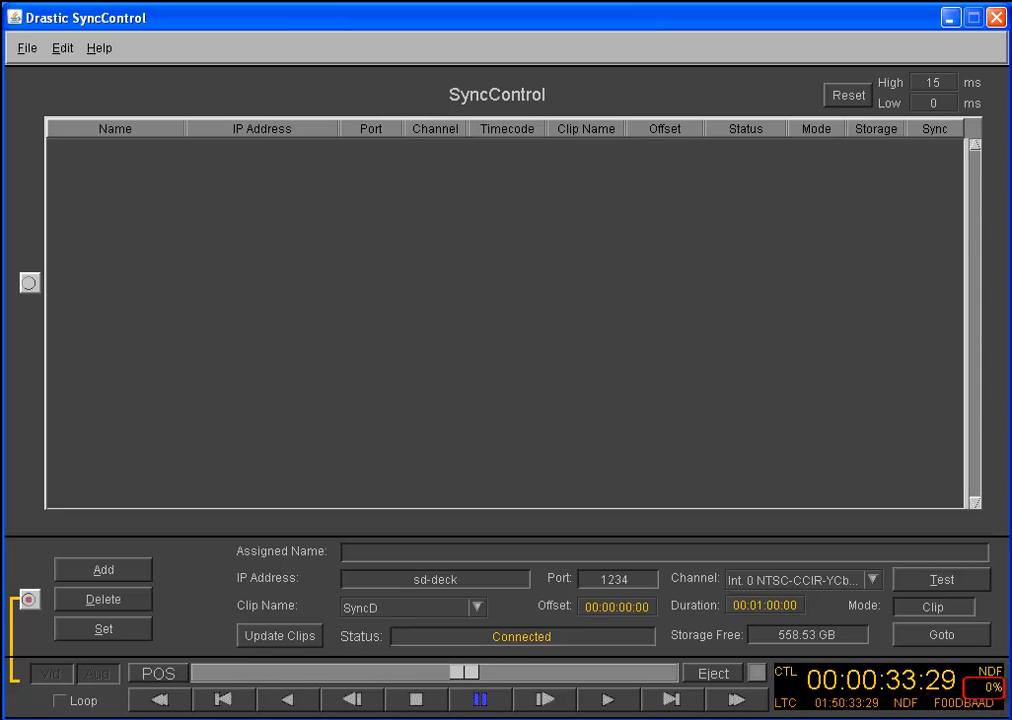
Play the clip forward and in reverse, and scrub its position to about 00:00:24:22
left_click(609, 701)
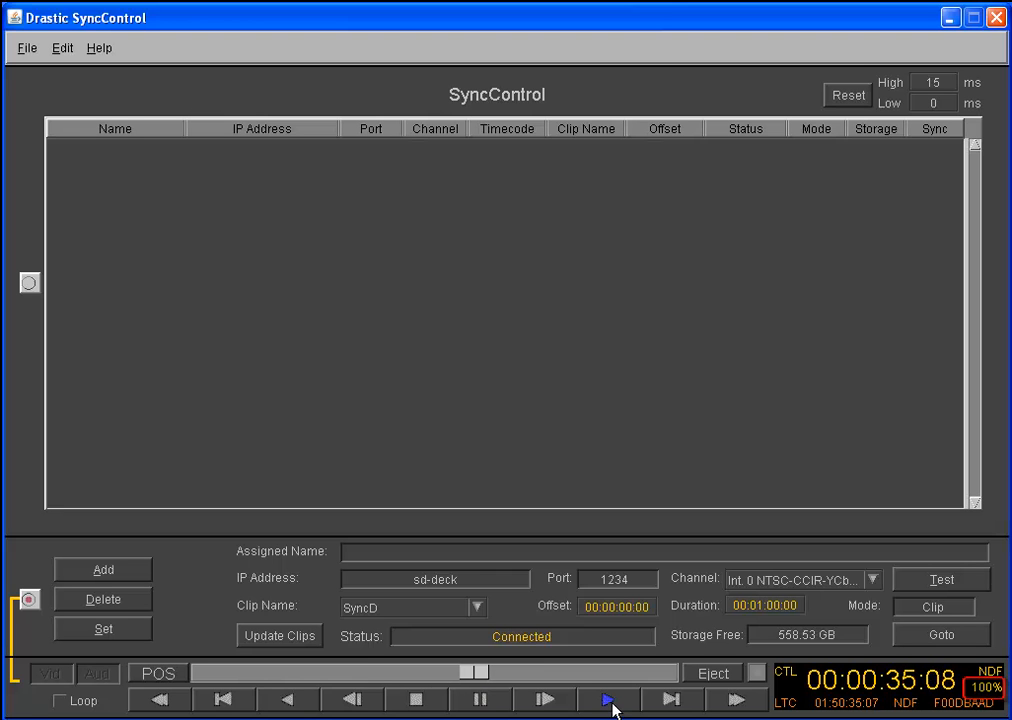
left_click(292, 702)
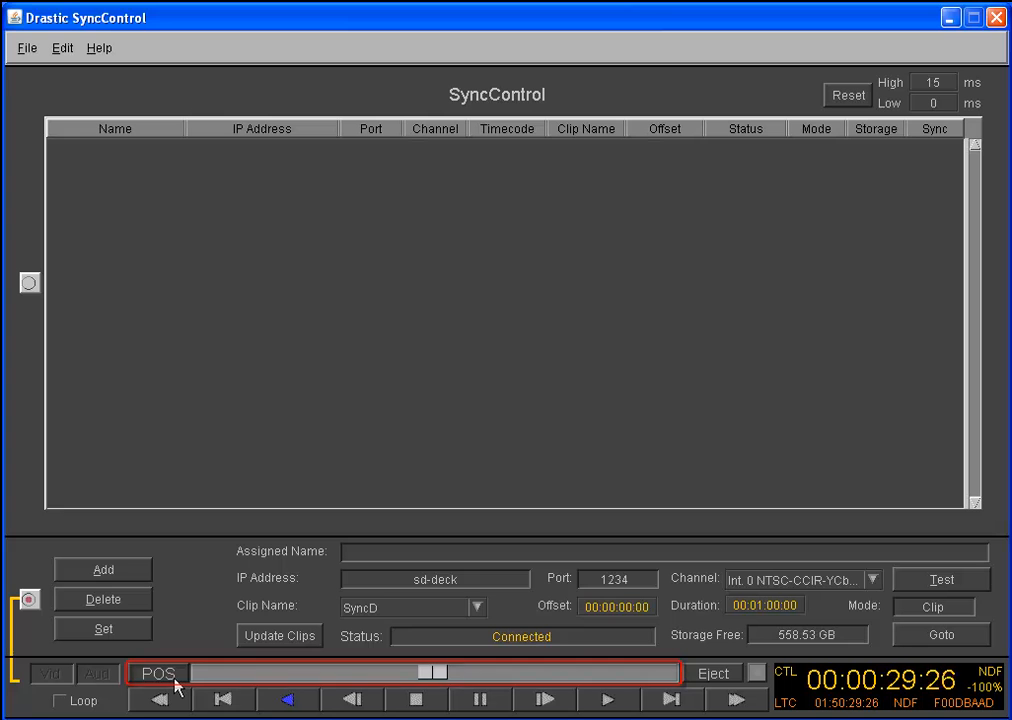
left_click(413, 680)
left_click_drag(413, 680, 389, 695)
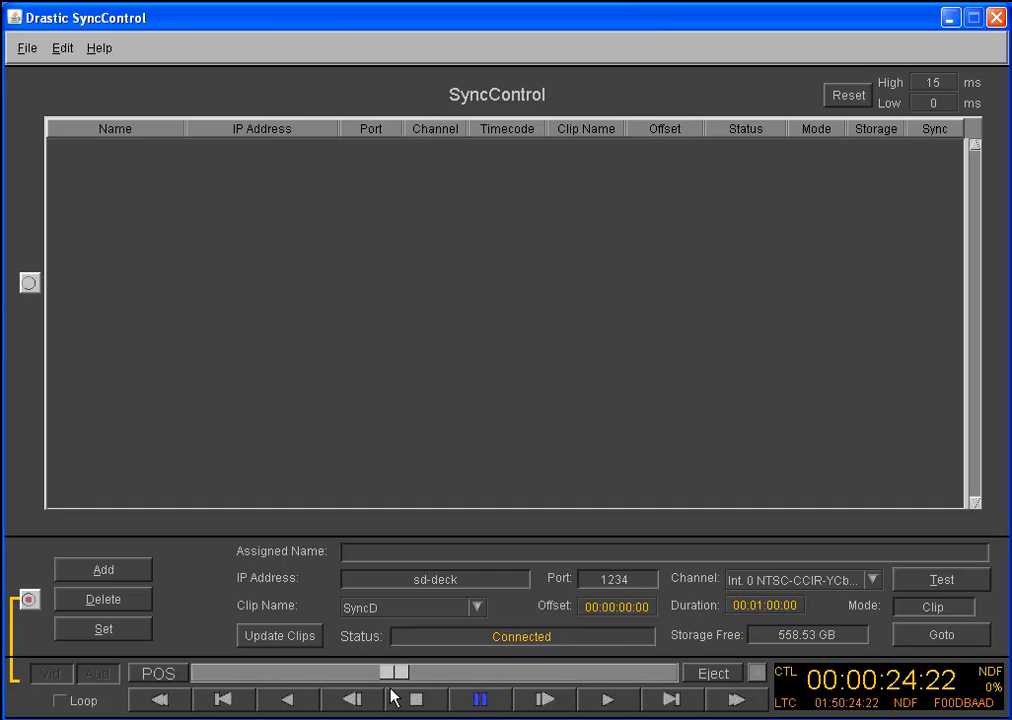
Move through the clip with the slider in JOG mode, and shuttle it forward and backward in SHTL mode
left_click(169, 680)
mouse_move(536, 674)
left_mouse_down()
mouse_move(187, 677)
mouse_move(690, 683)
mouse_move(660, 676)
left_mouse_up()
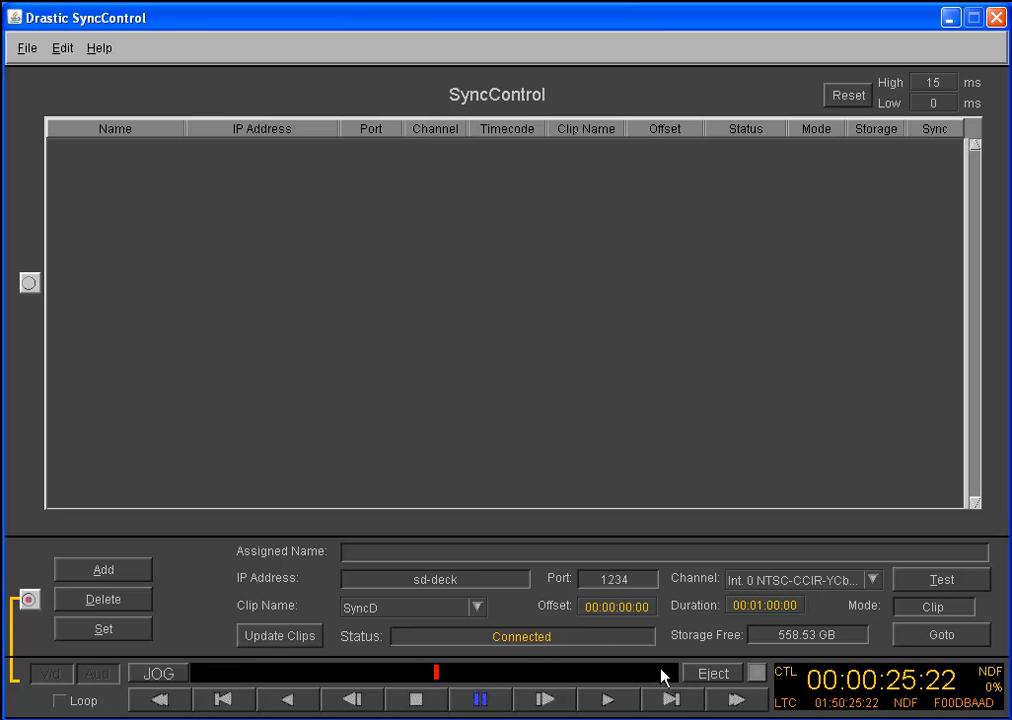
left_click(160, 674)
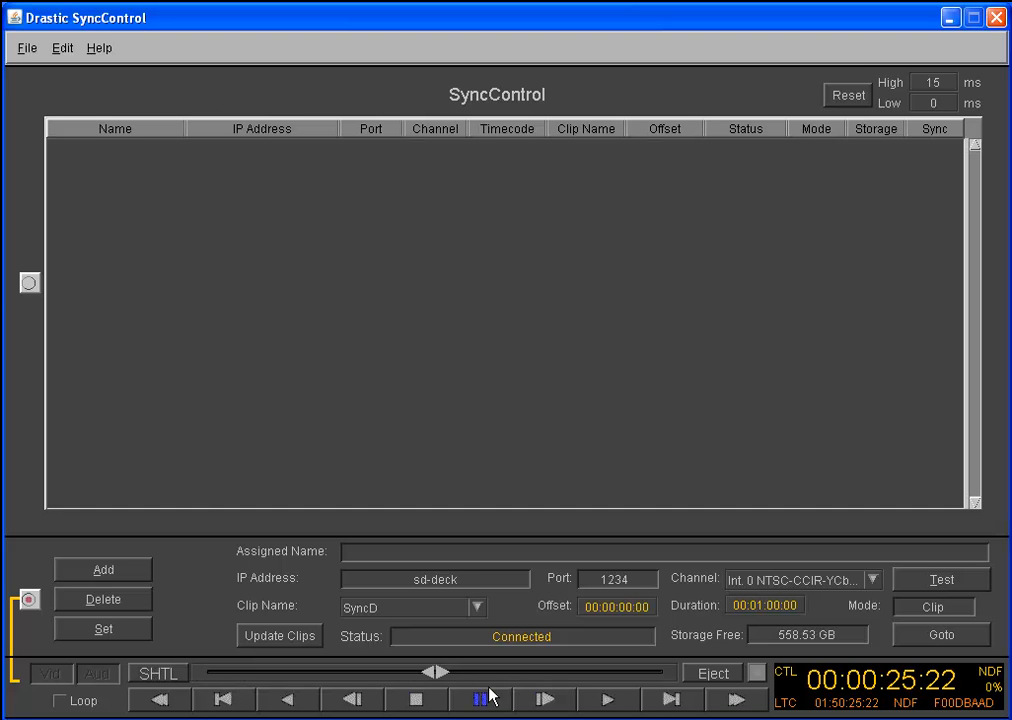
mouse_move(553, 677)
left_mouse_down()
mouse_move(630, 680)
mouse_move(233, 678)
left_mouse_up()
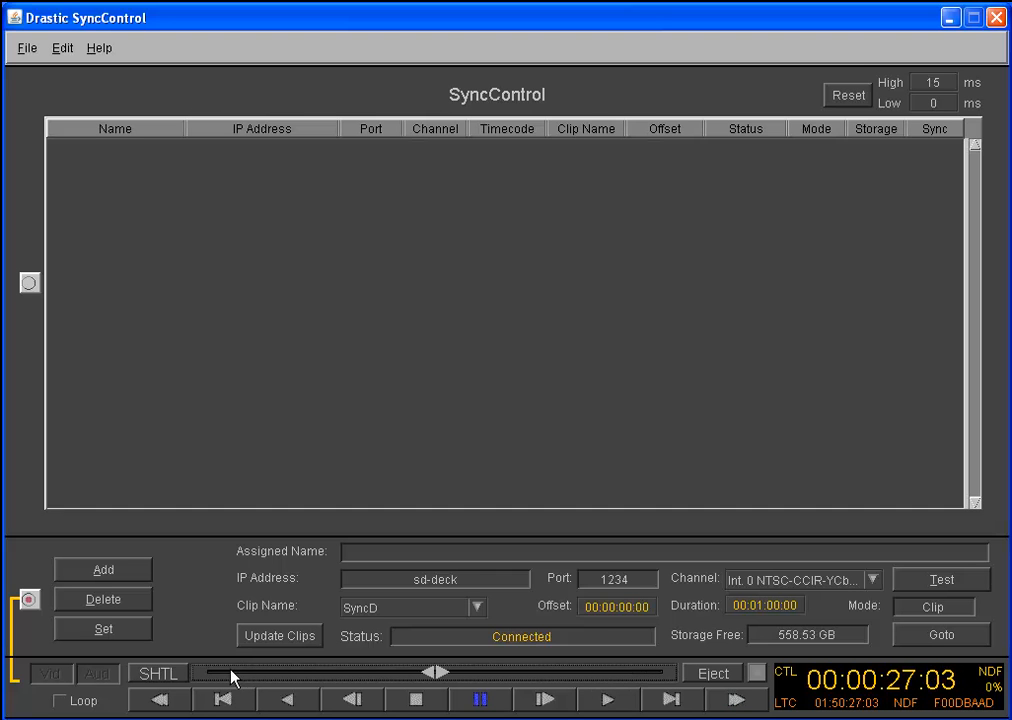
Play the clip at a variable speed of about 69% in VAR mode, and bring playback to a stop
left_click(152, 674)
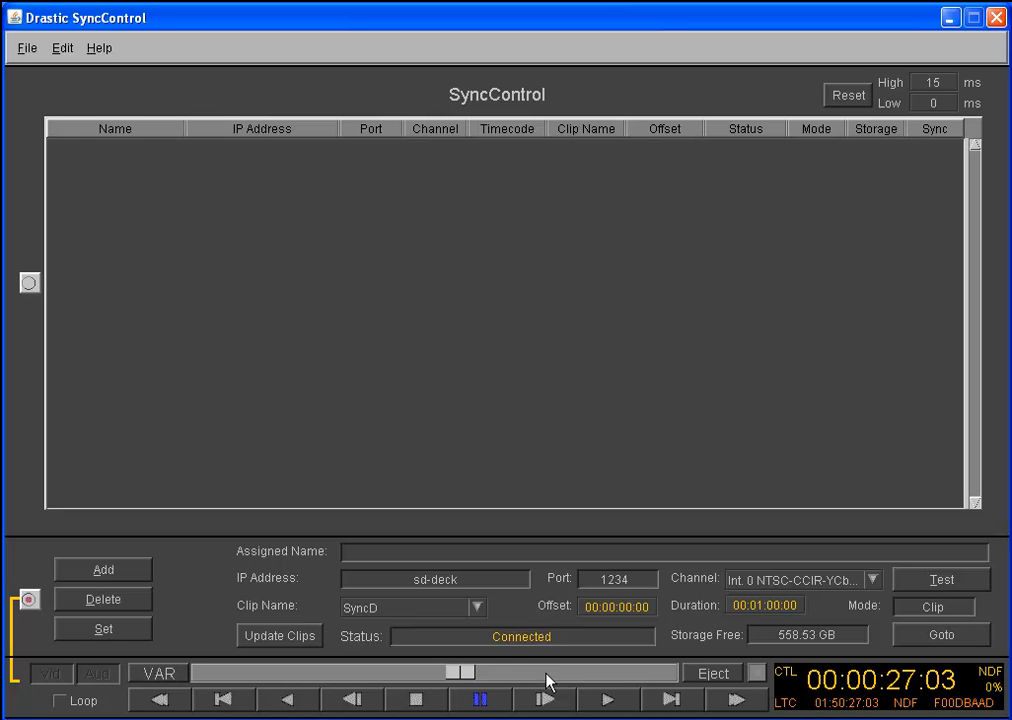
left_click_drag(547, 678, 468, 686)
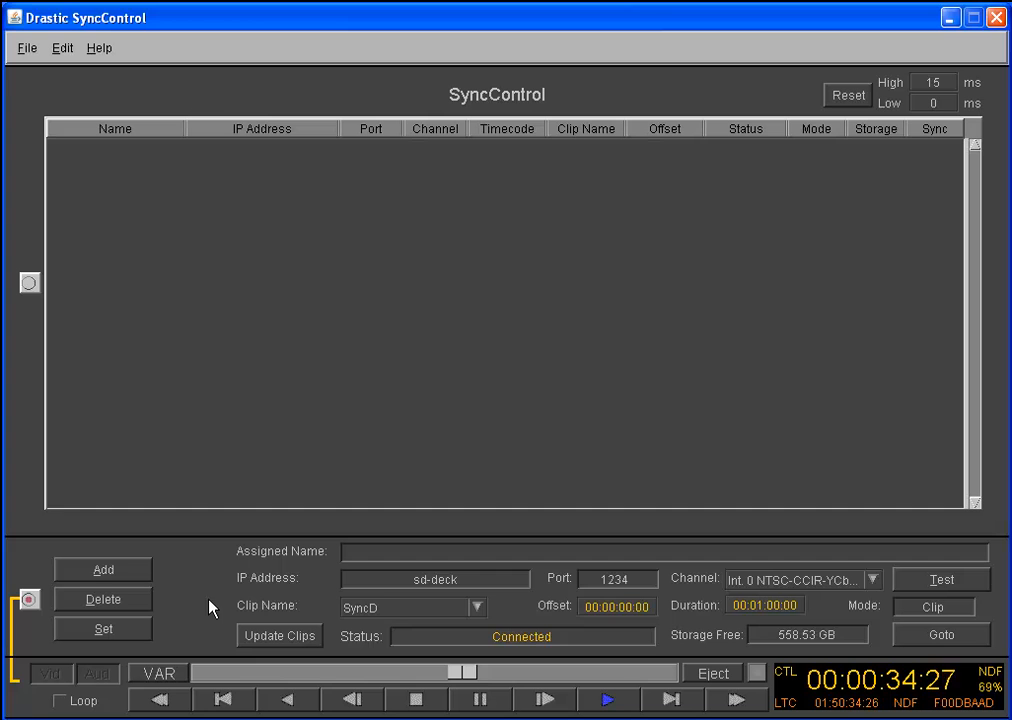
left_click(474, 704)
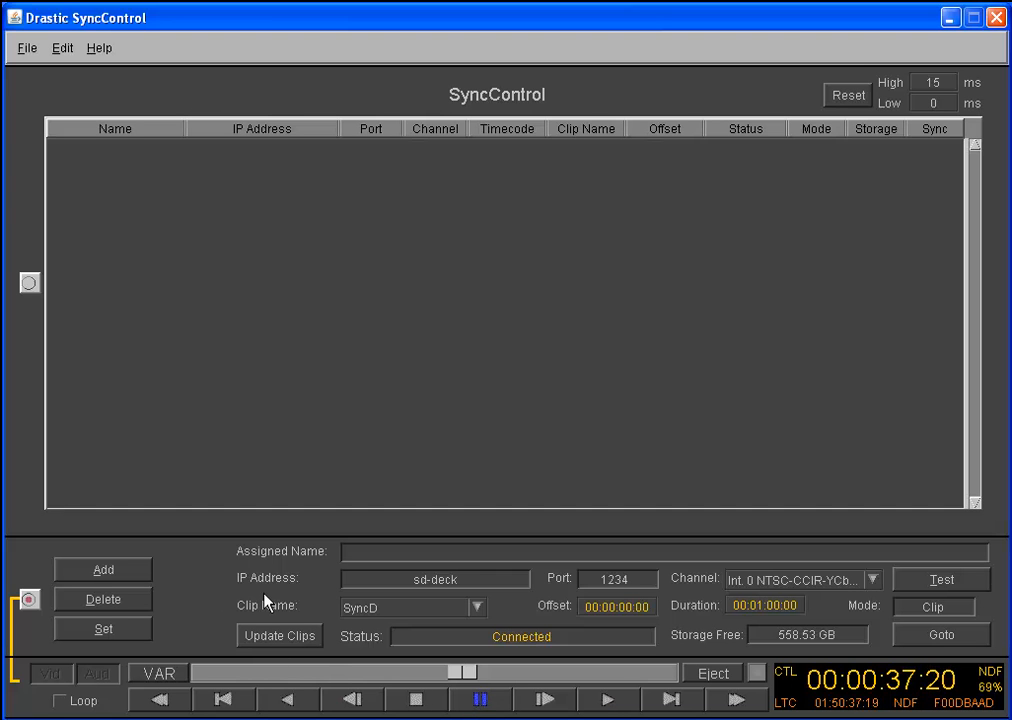
left_click(421, 706)
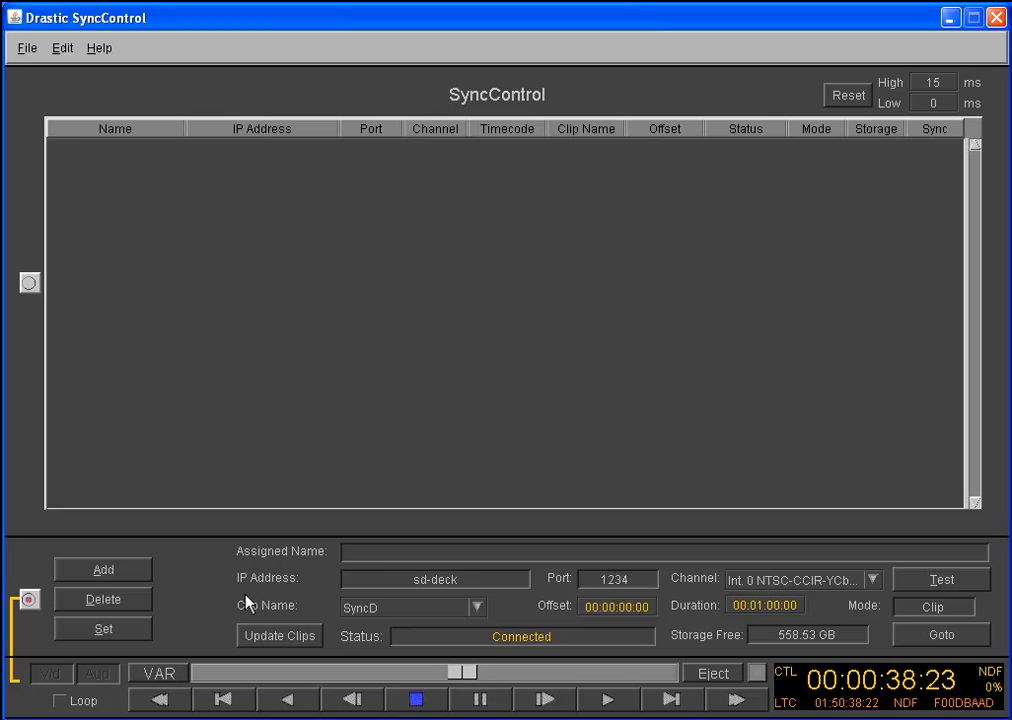
Assign the name Player D to the sd-deck connection and add it to the player list
left_click(383, 556)
type("Player")
type(" B")
left_click(117, 578)
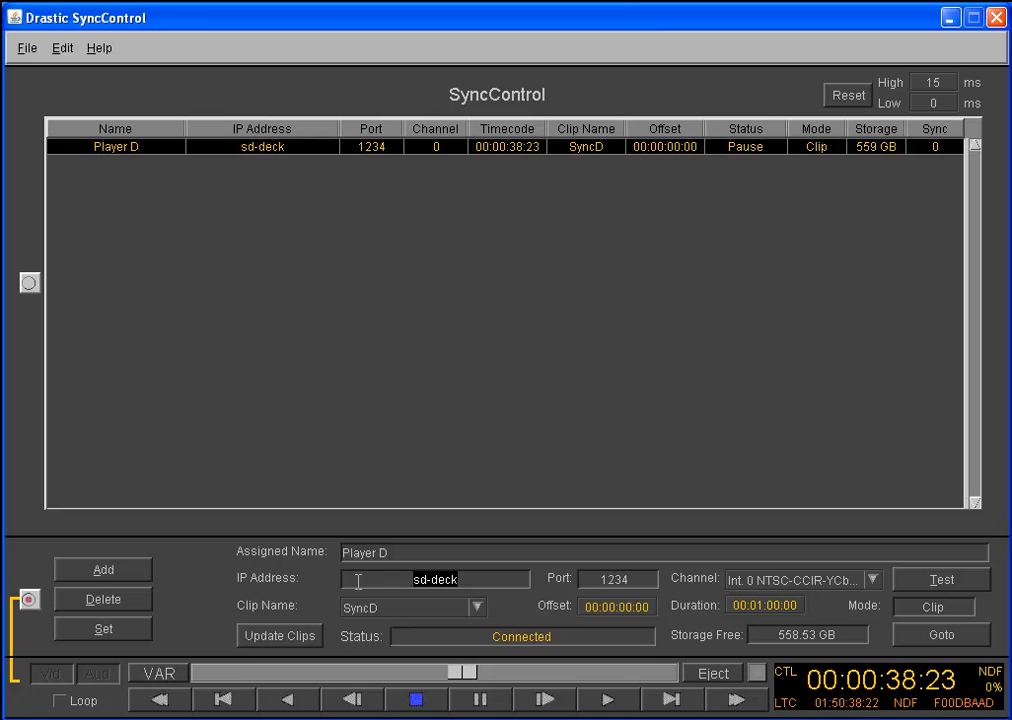
type("ddr1")
key("Return")
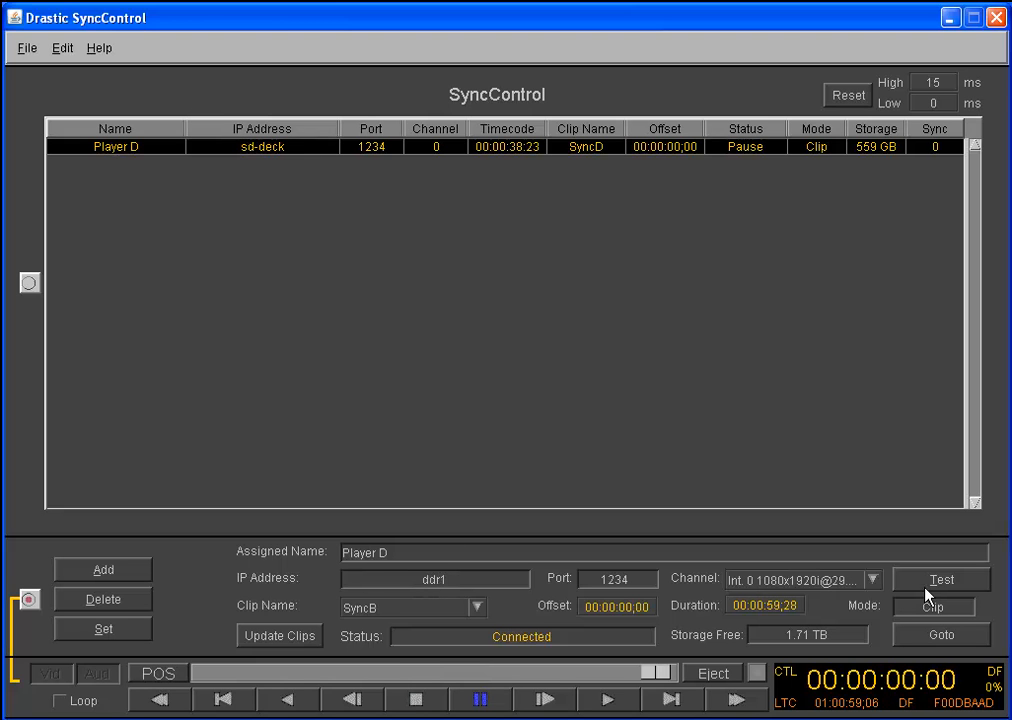
left_click(873, 583)
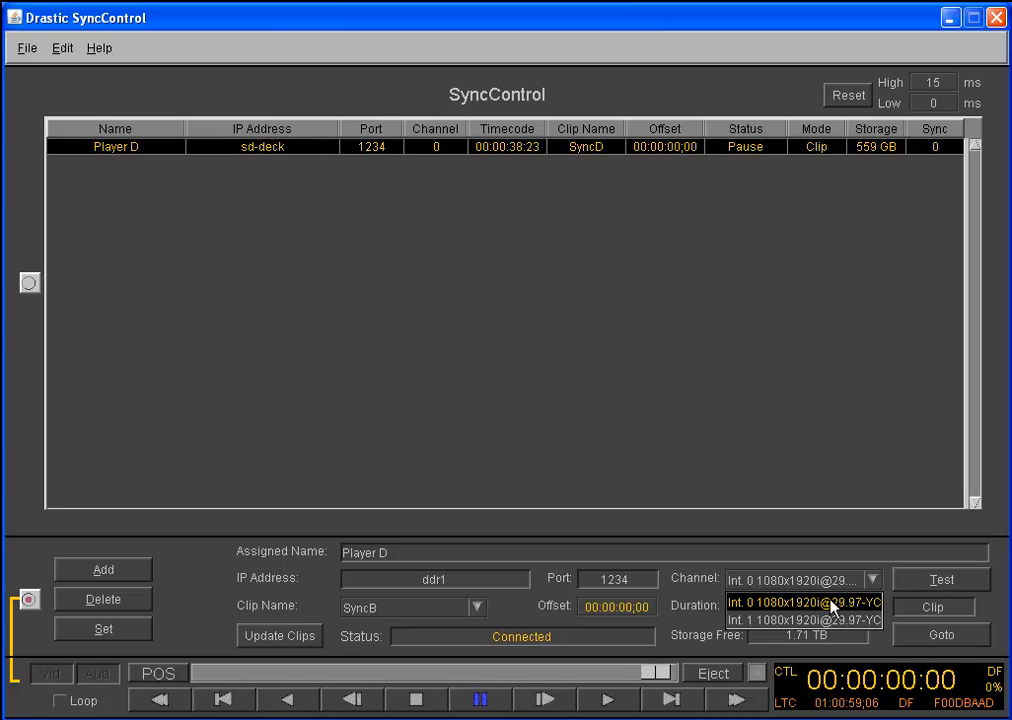
left_click(834, 604)
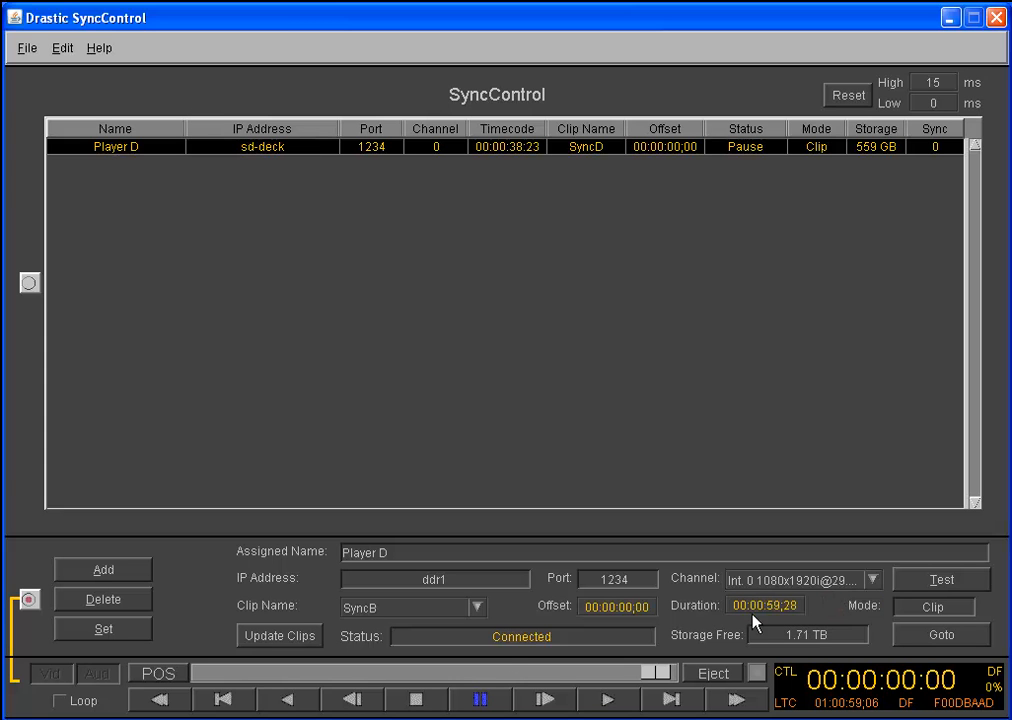
Choose the SyncB clip for the ddr1 channel and add the channel to the player list
left_click(478, 609)
left_click(381, 668)
left_click(116, 576)
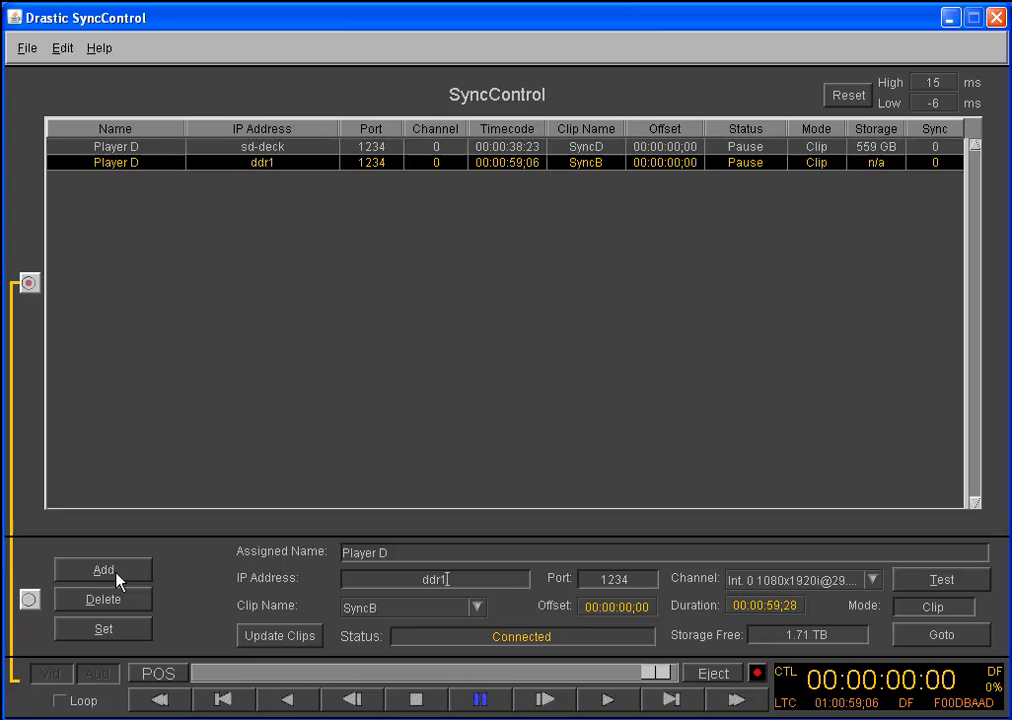
left_click(809, 585)
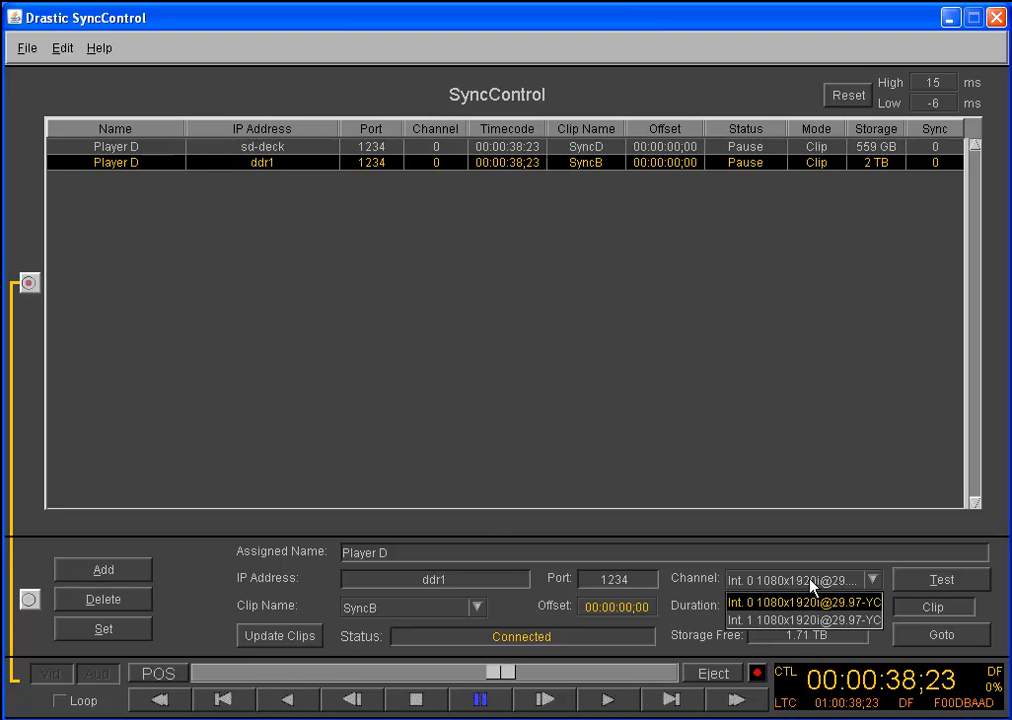
left_click(779, 619)
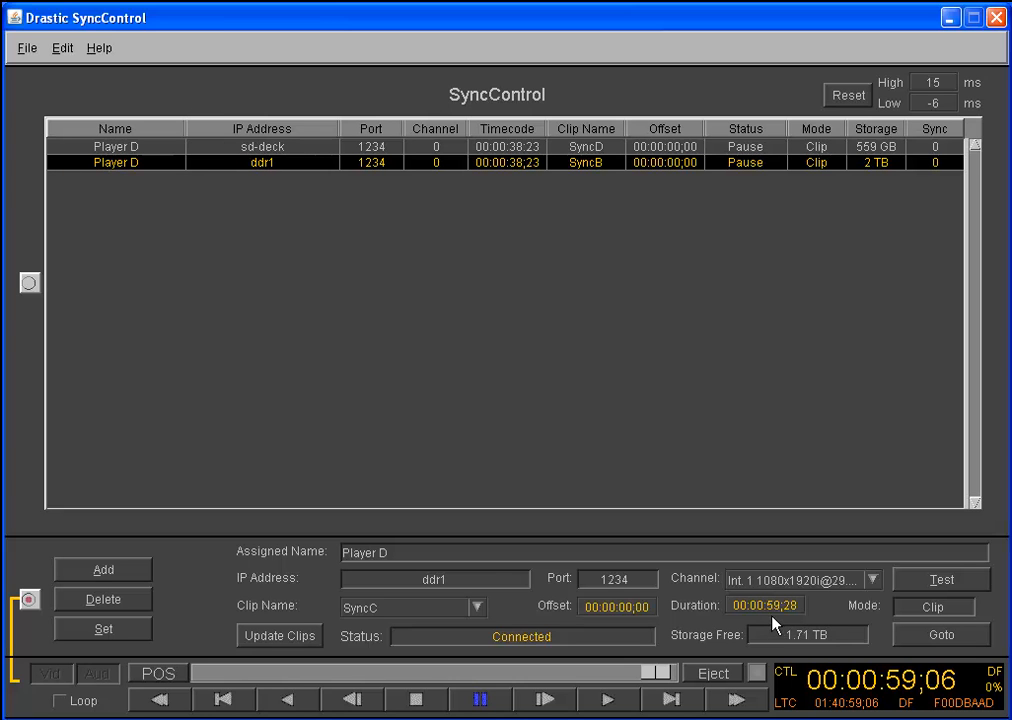
left_click(402, 614)
left_click(357, 612)
Assign the name Player C to the second ddr1 channel and add it to the player list
left_click(383, 552)
key("BackSpace")
type("C")
left_click(122, 576)
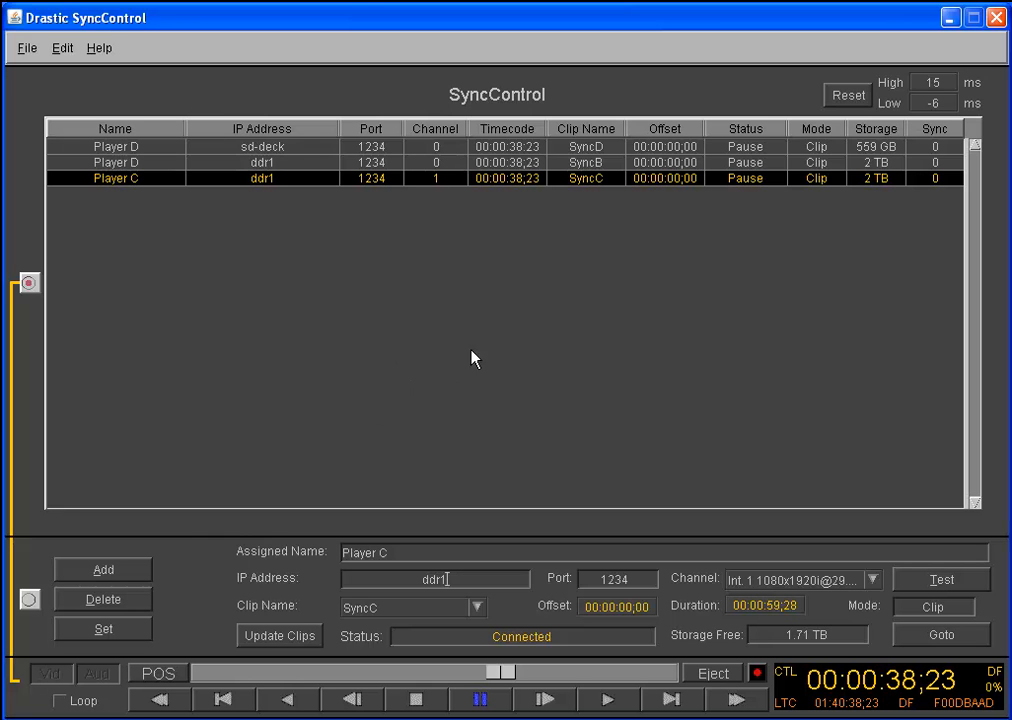
Rename the SyncB entry on ddr1 to Player B and apply the change to the list
left_click(148, 166)
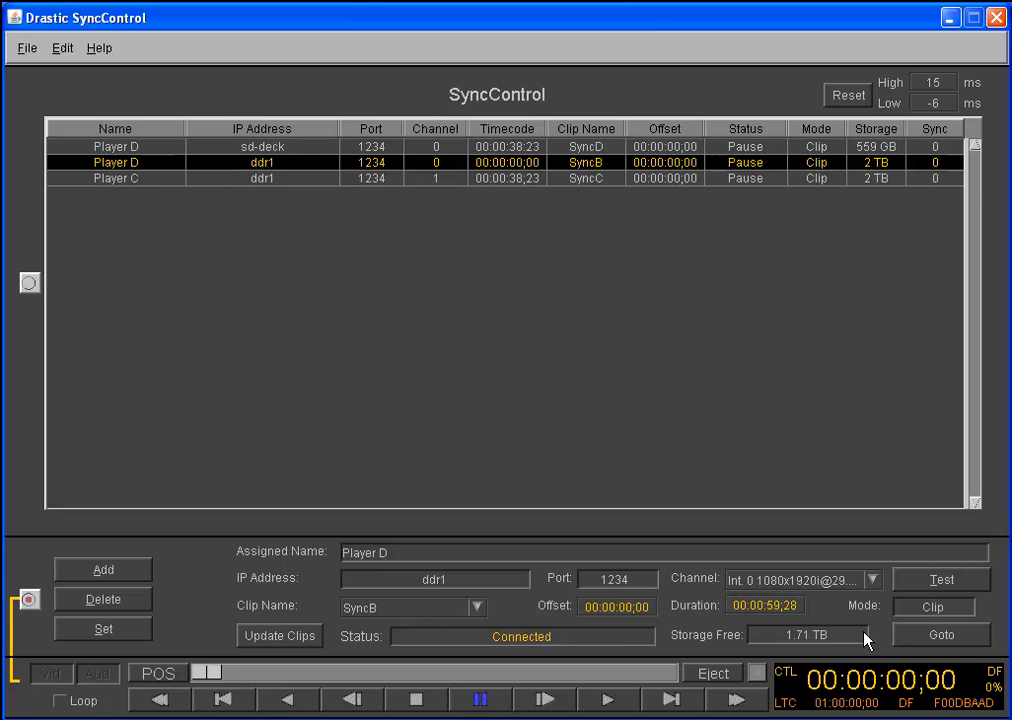
left_click(384, 552)
key("BackSpace")
type("B")
left_click(117, 632)
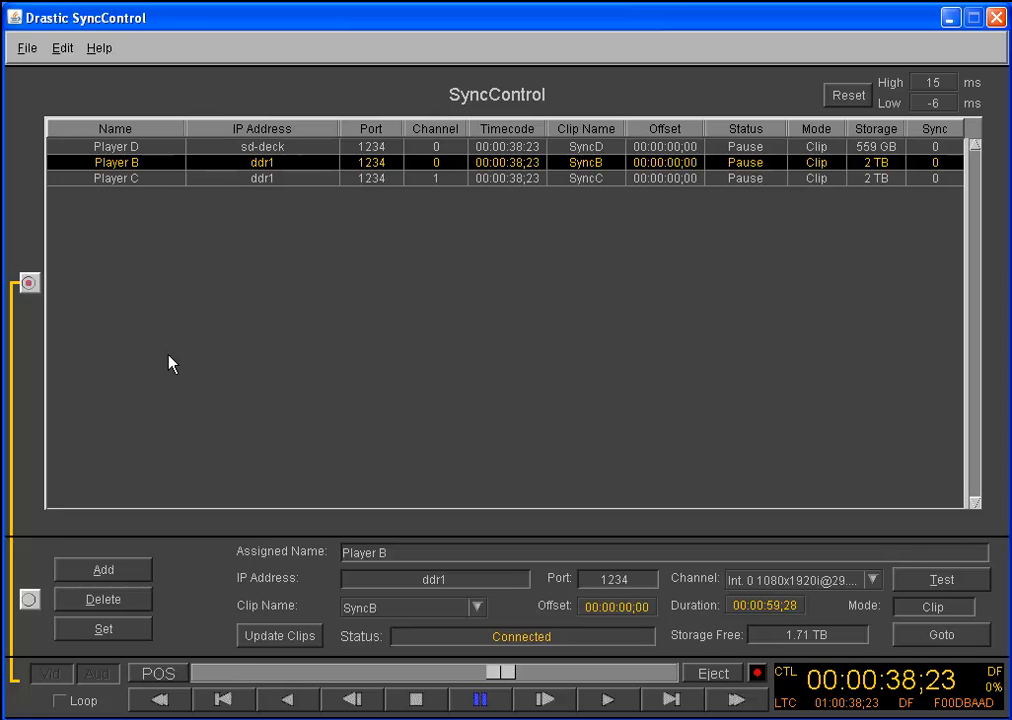
Scrub all synchronized players together back to about 00:00:25;03
left_click_drag(503, 677, 398, 681)
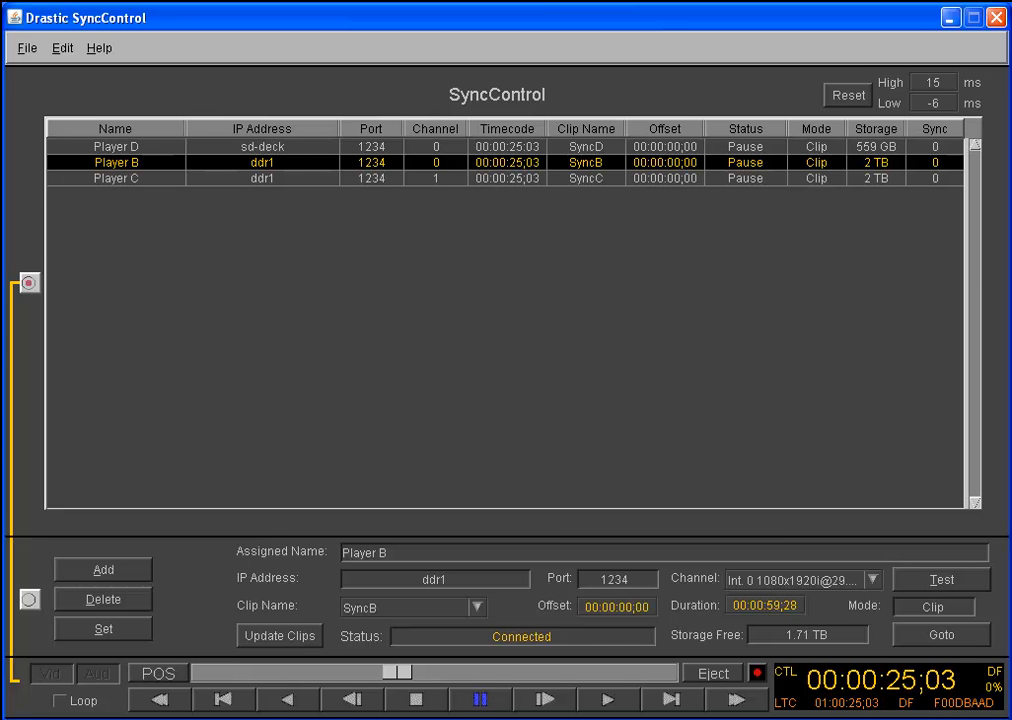
Play all synchronized players from 00:00:00;00, resetting the High and Low sync readings twice during playback, and pause at about 00:00:58;10
left_click_drag(398, 670, 178, 680)
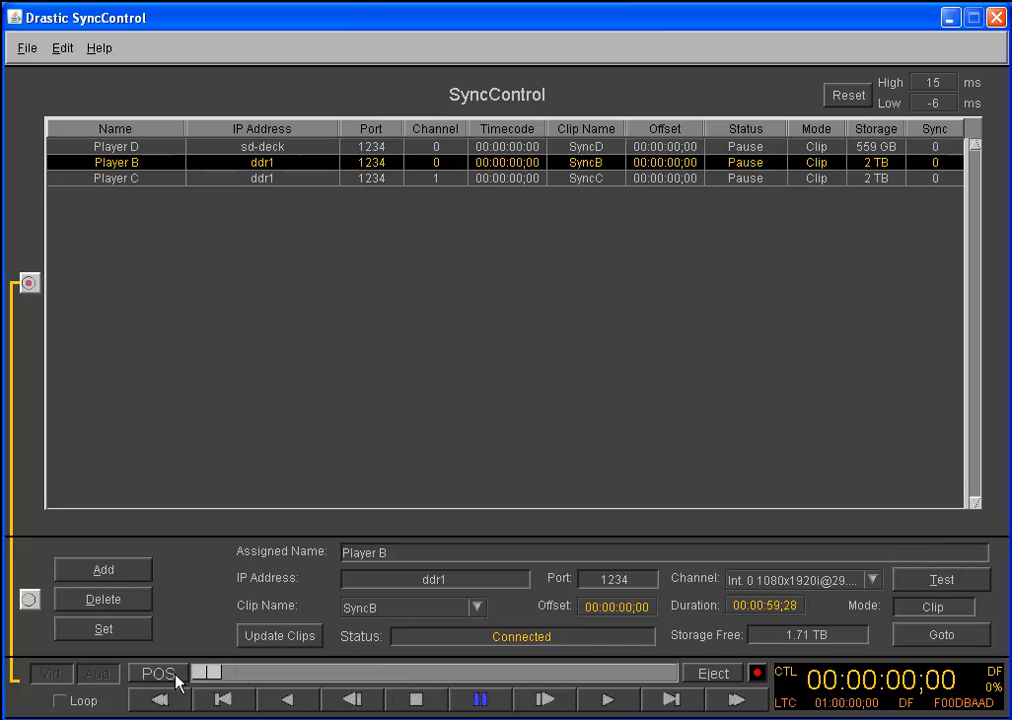
left_click(607, 700)
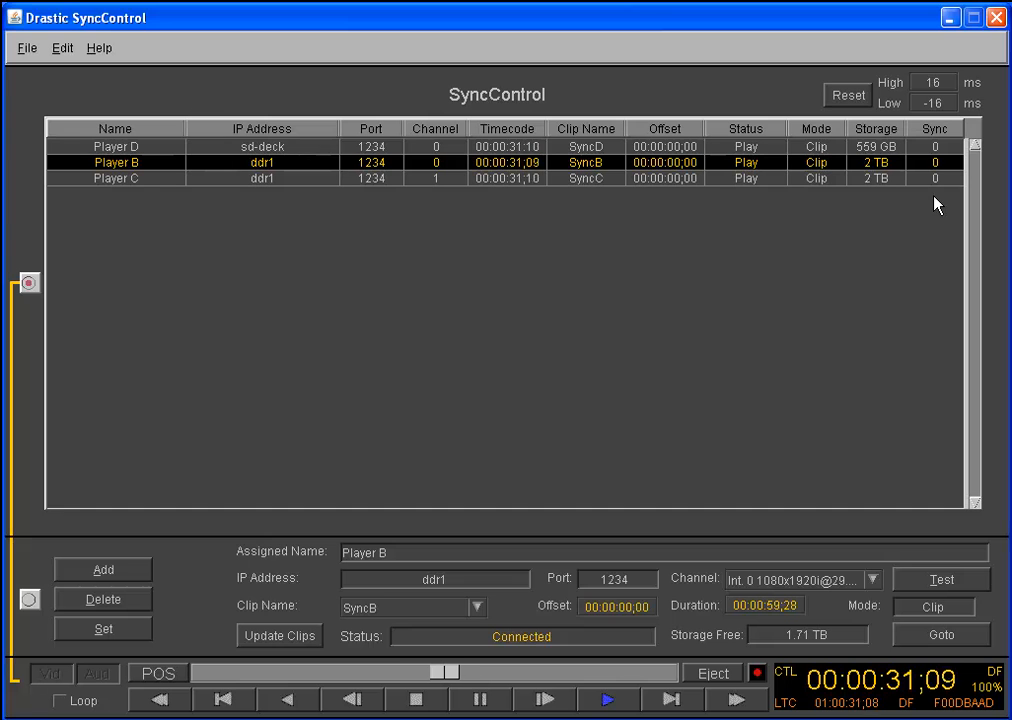
left_click(846, 99)
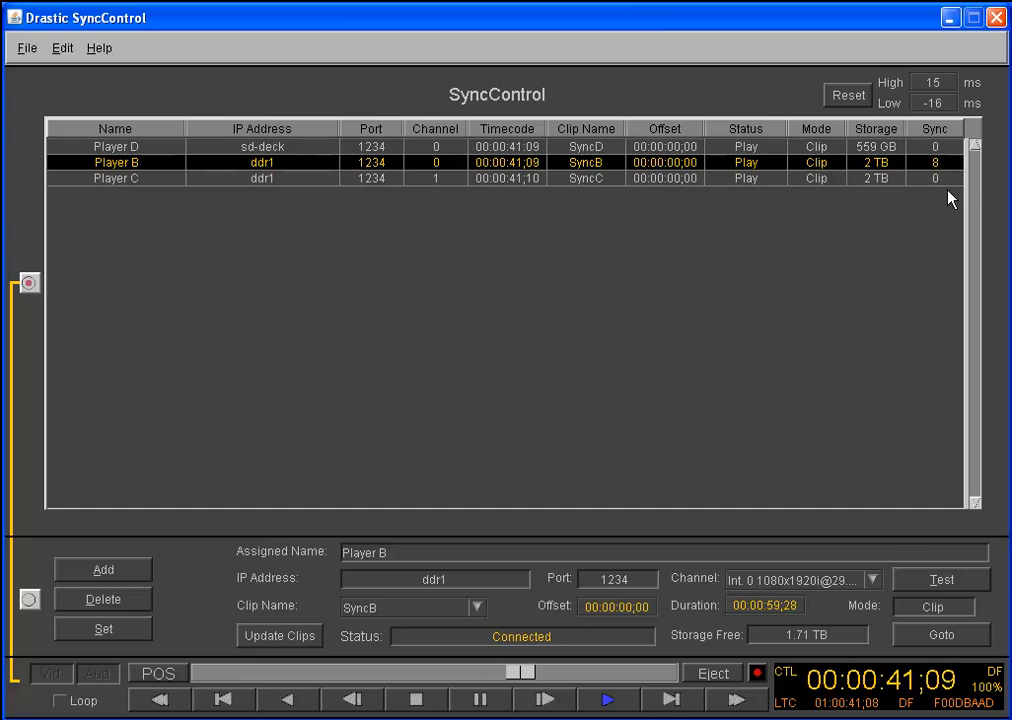
left_click(849, 95)
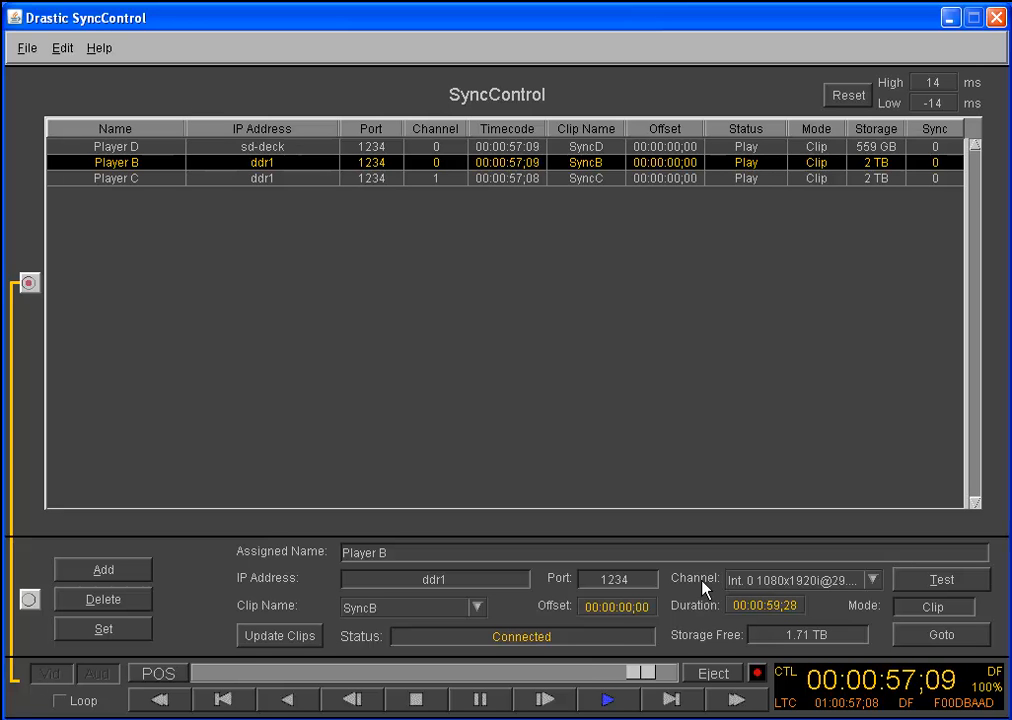
left_click(480, 700)
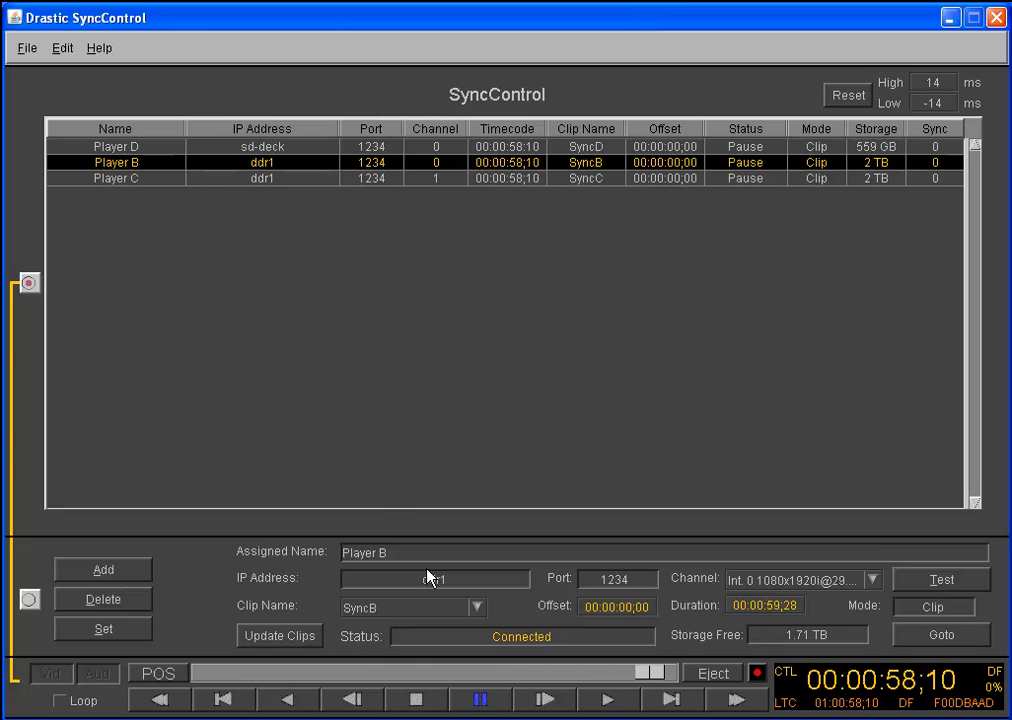
left_click(758, 674)
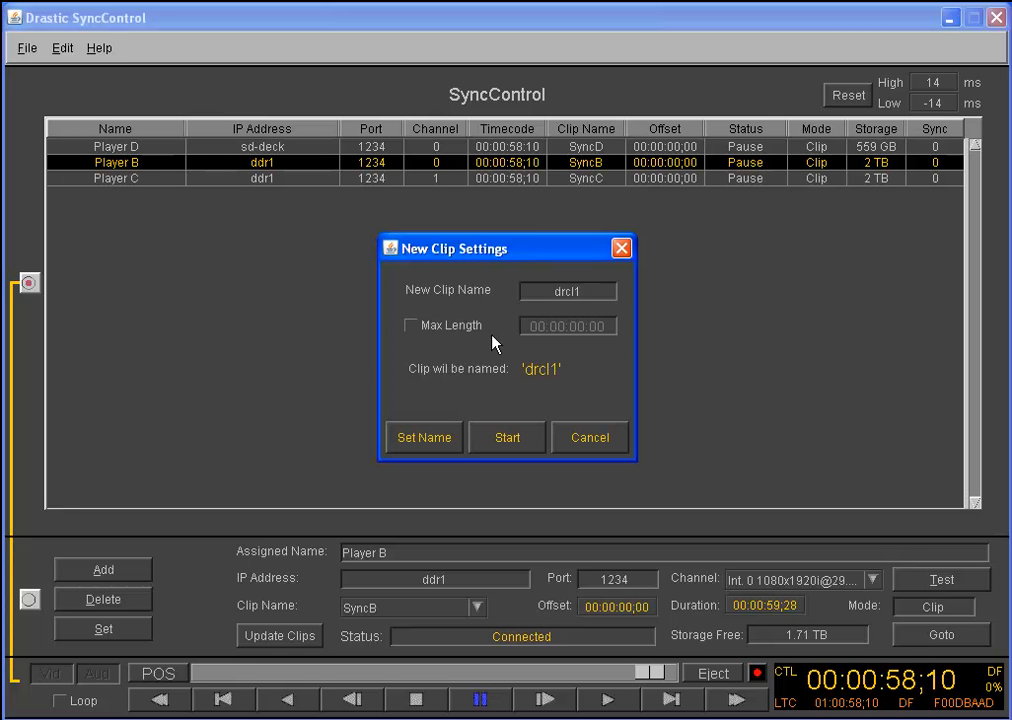
left_click(447, 327)
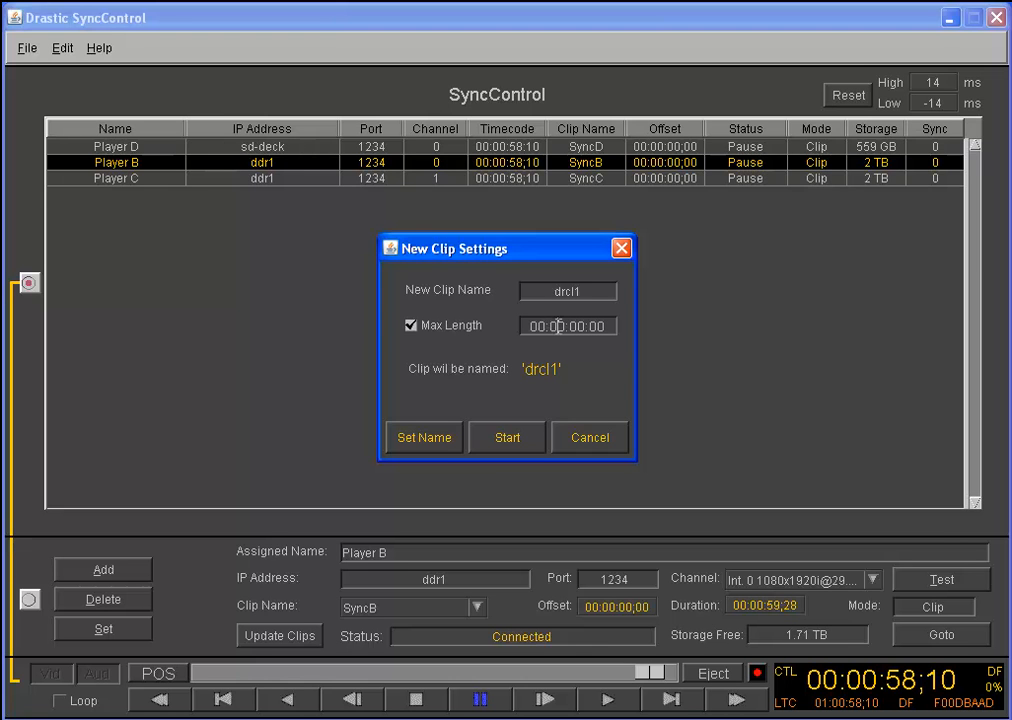
left_click(557, 325)
type("1")
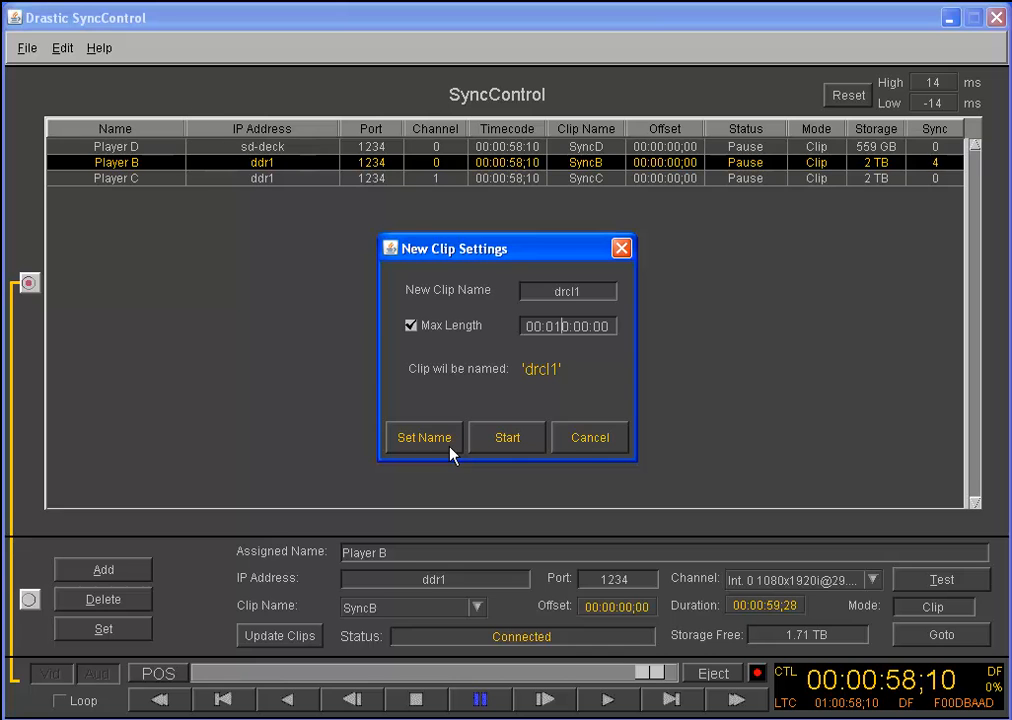
left_click(590, 446)
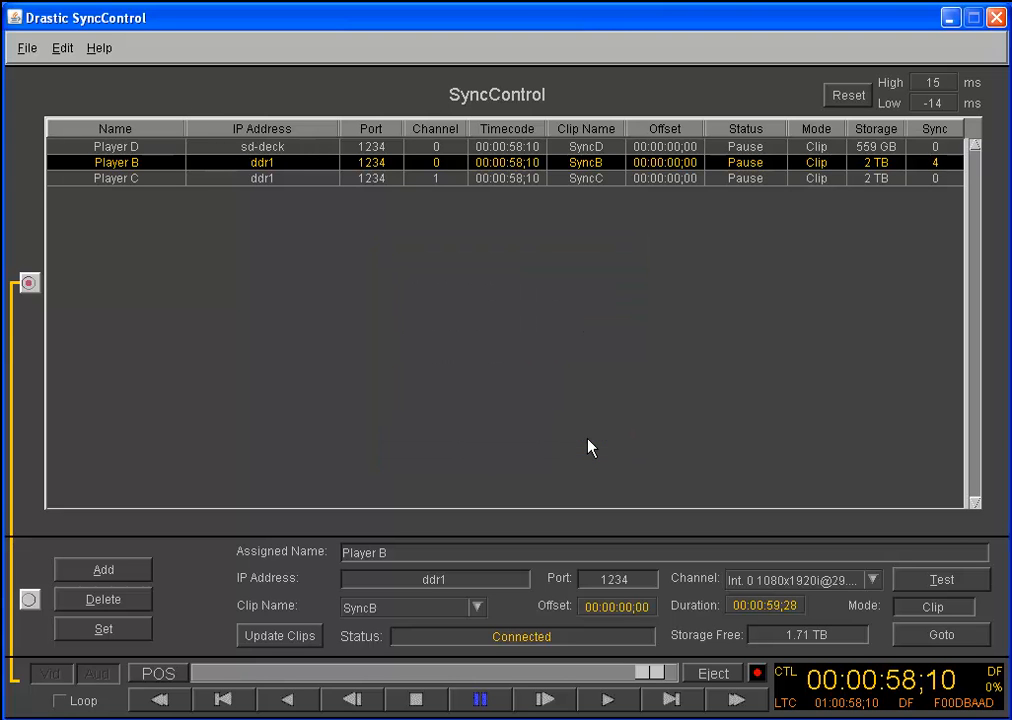
Enable Show Offset in the configuration, keeping After Rec at Stop, and apply the settings
left_click(62, 48)
left_click(55, 70)
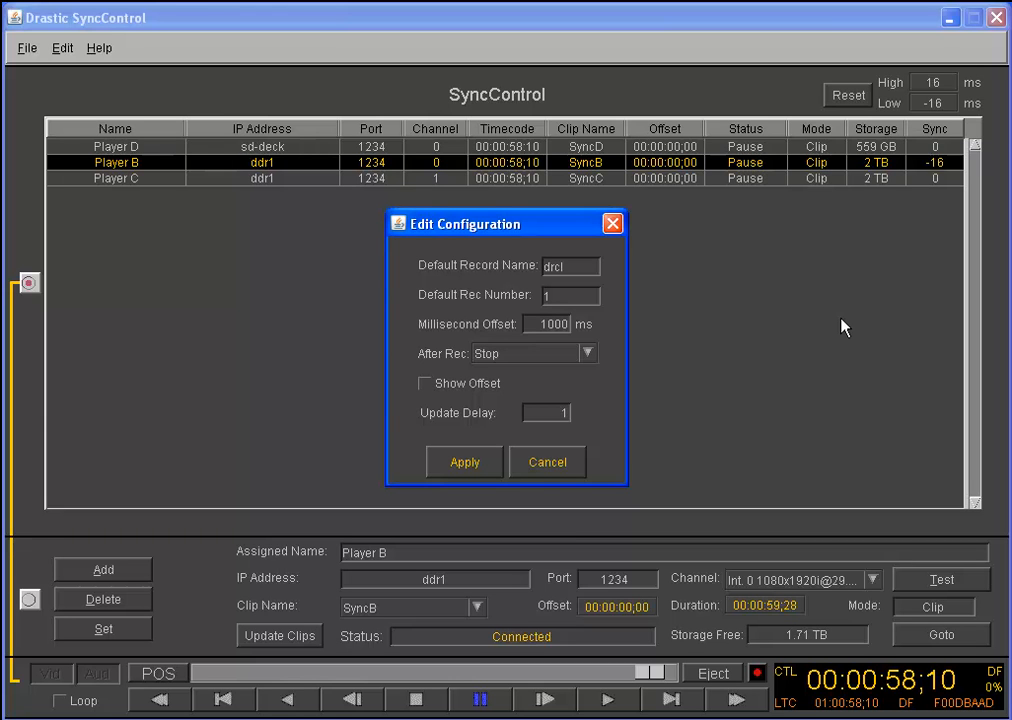
left_click(588, 354)
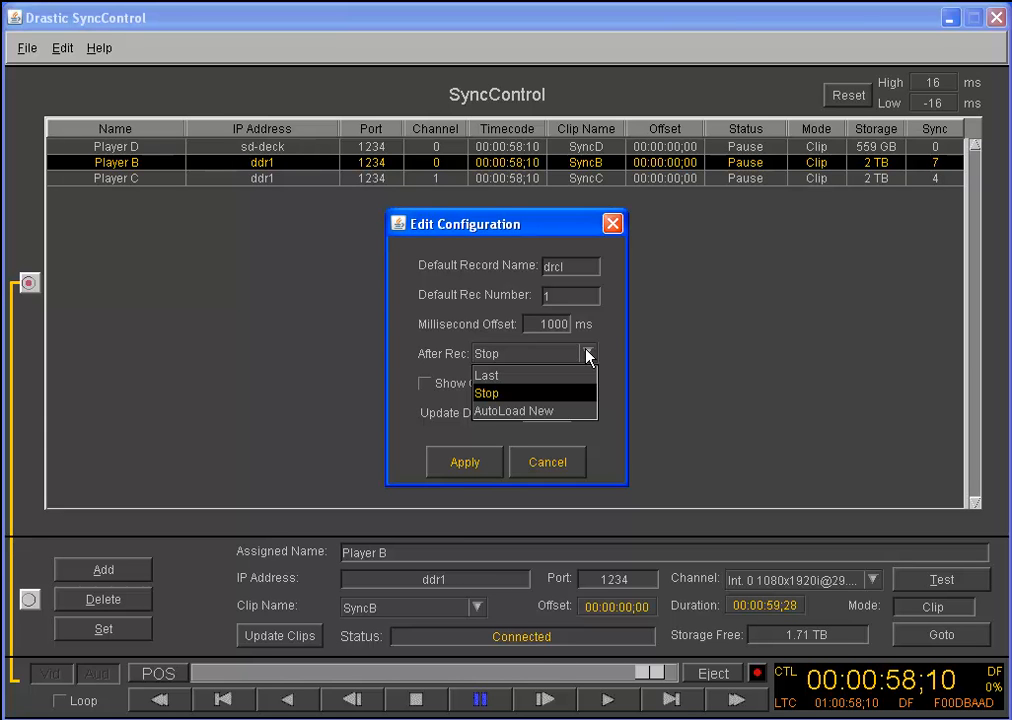
left_click(588, 354)
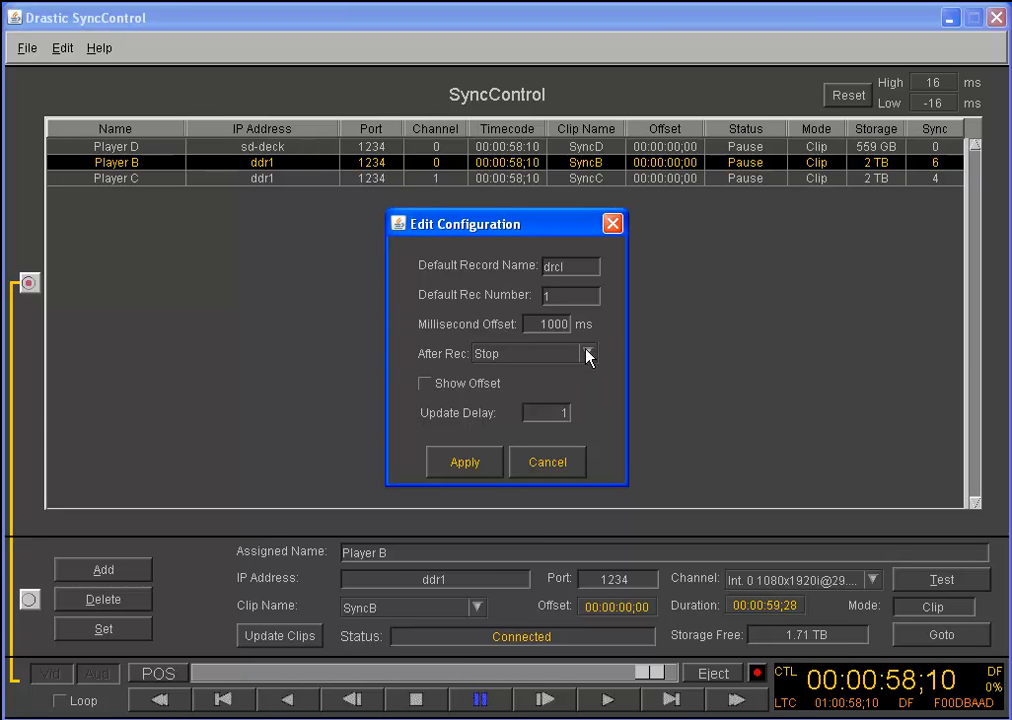
left_click(487, 389)
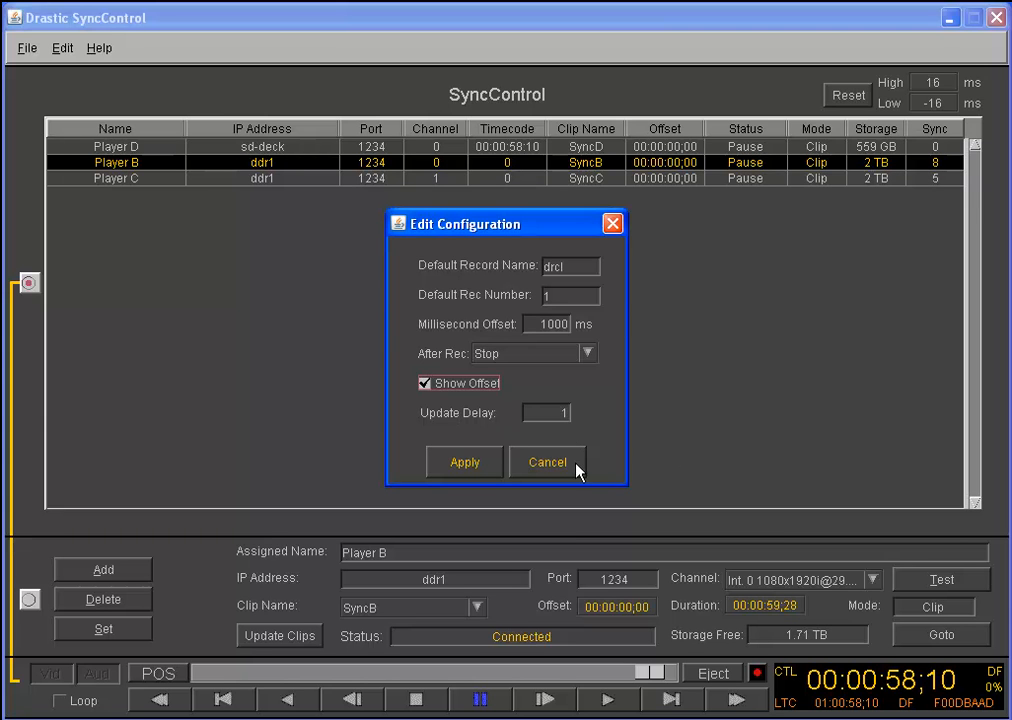
left_click(475, 464)
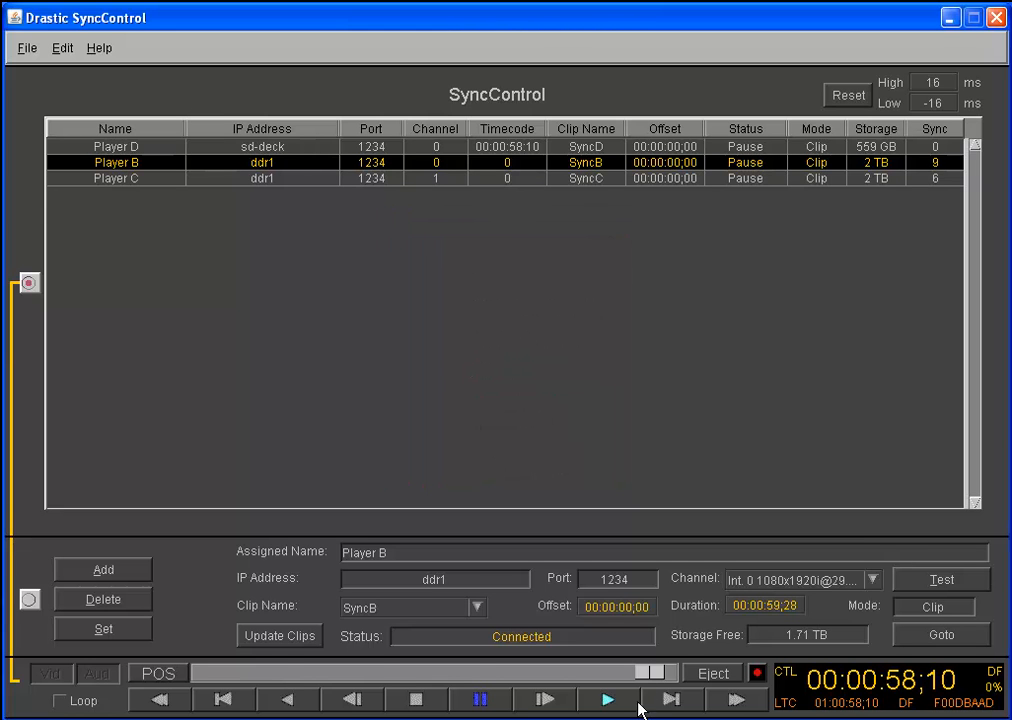
Scrub the synchronized players back to about 00:00:08;21, play them together, and pause at about 00:00:16;02
left_click_drag(650, 673, 273, 678)
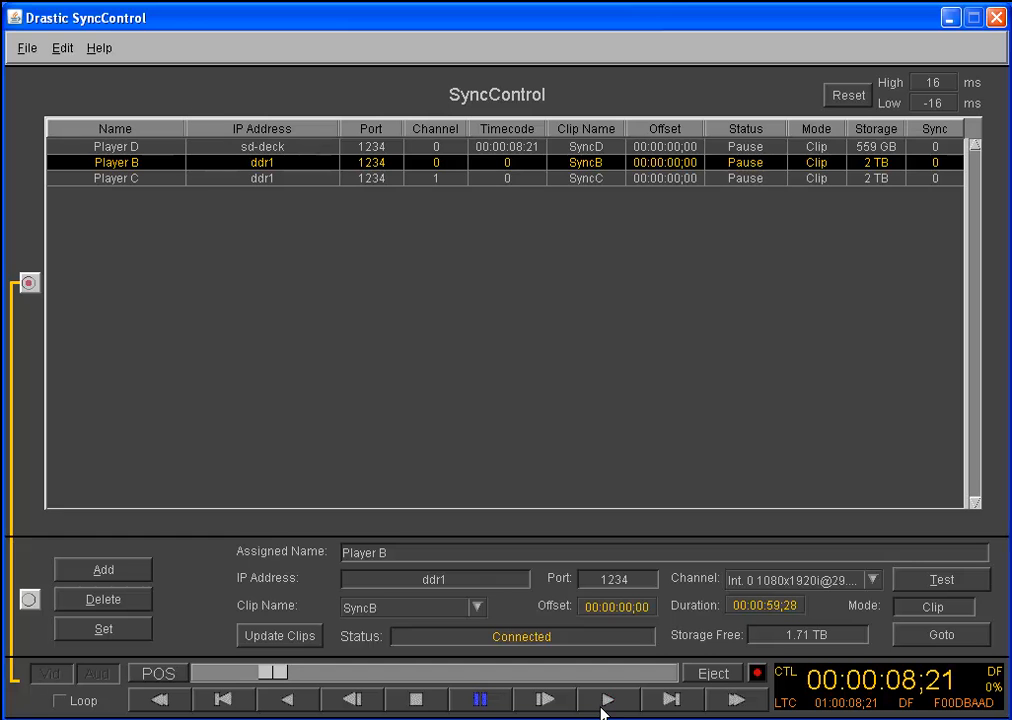
left_click(606, 700)
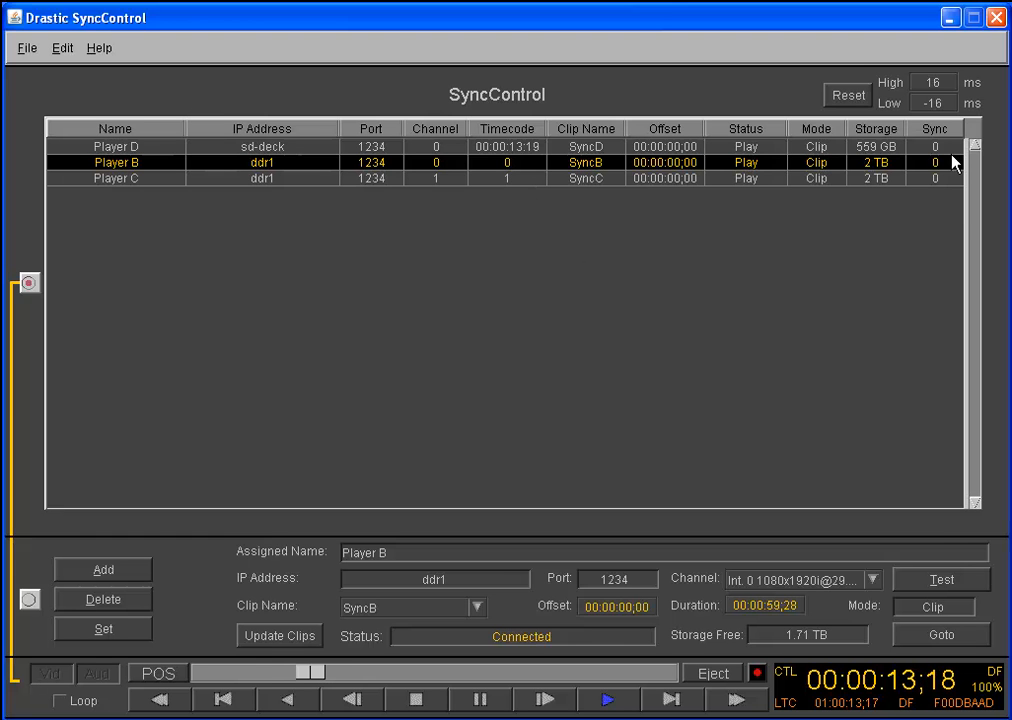
left_click(480, 699)
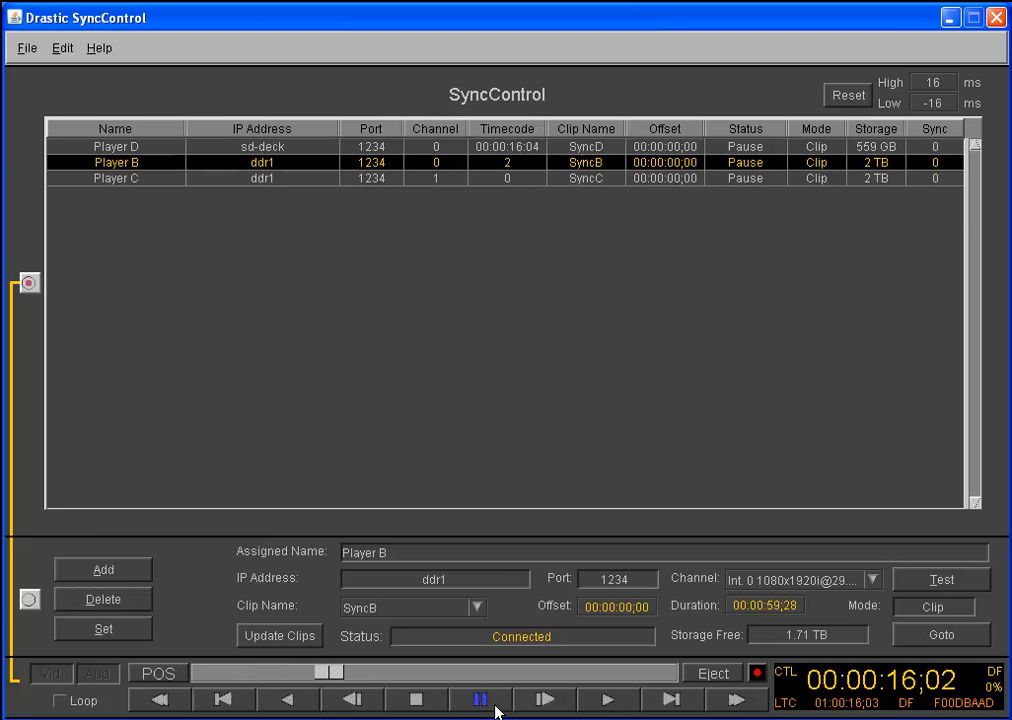
Save the player configuration over the existing default.sync file in My Documents
left_click(20, 50)
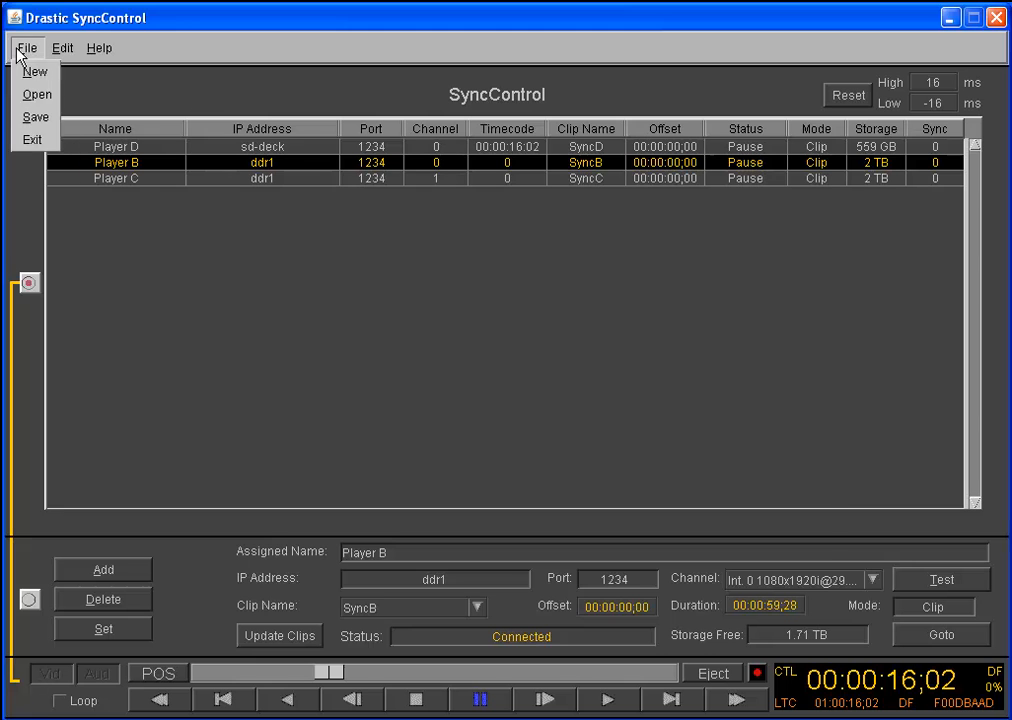
left_click(34, 118)
left_click(598, 238)
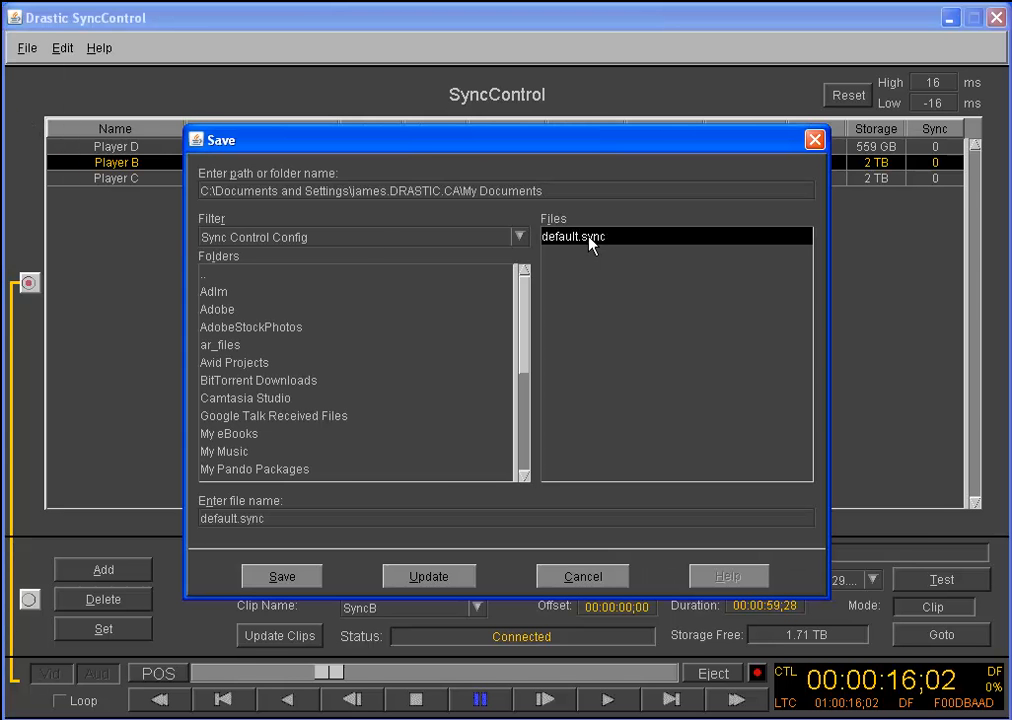
left_click(285, 576)
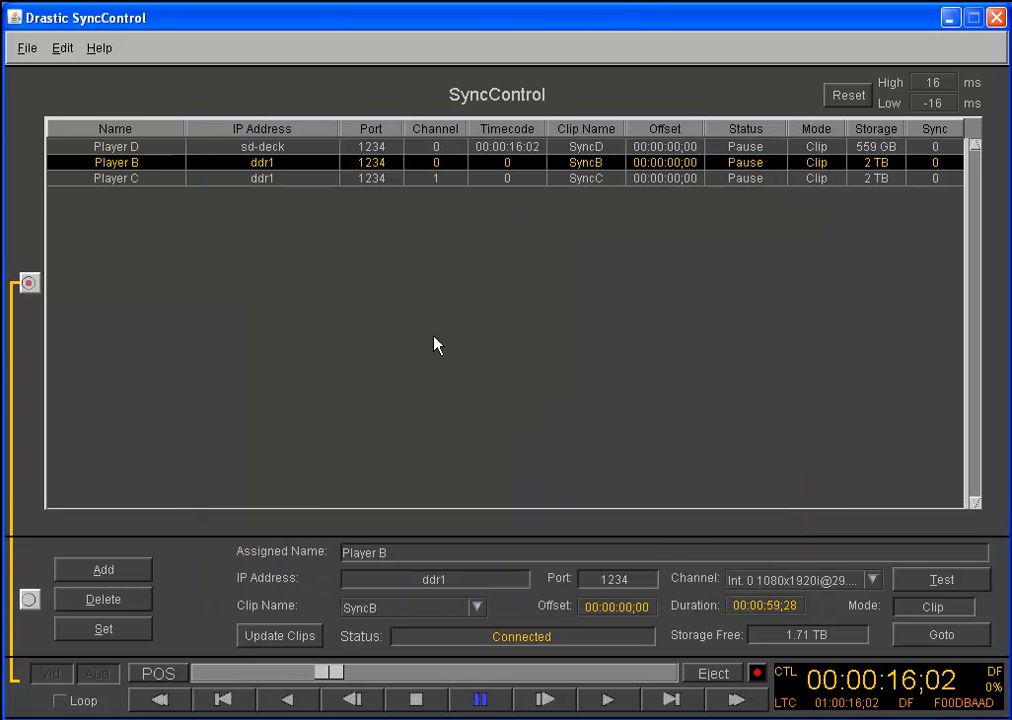